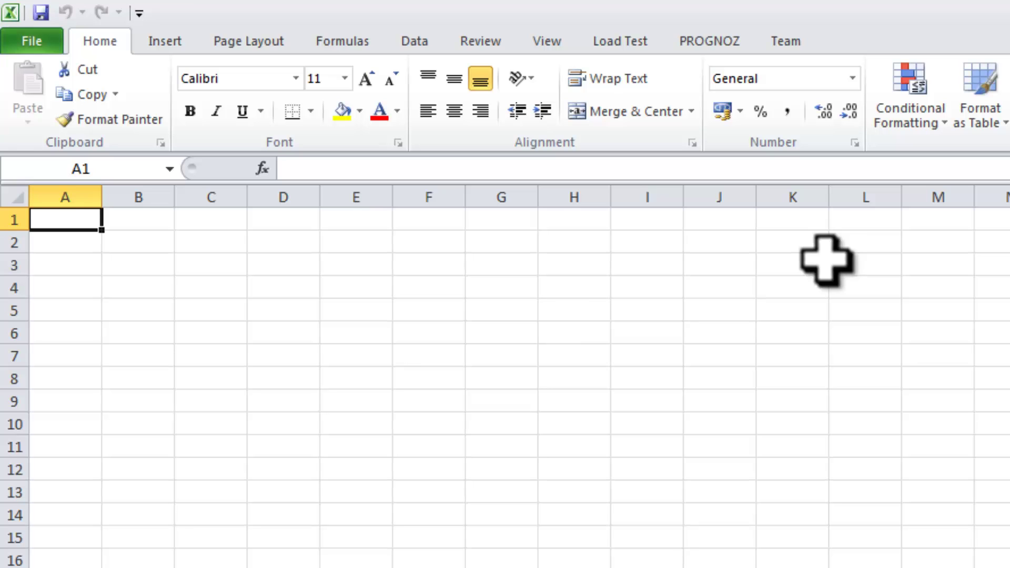
- Show the PROGNOZ add-in tab's commands on the Excel ribbon
click(716, 40)
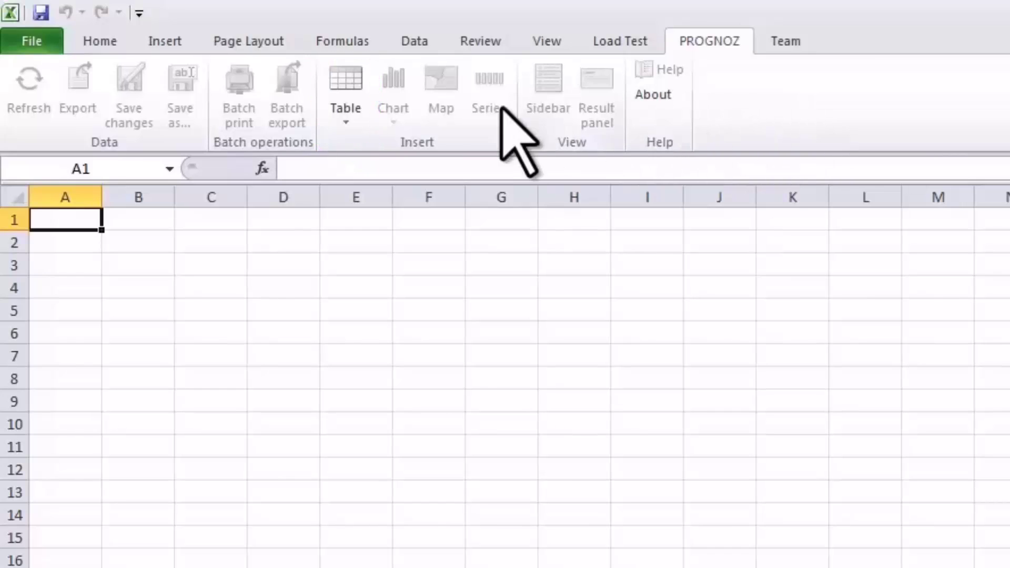
- Start opening a table from the Prognoz repository and log in with the account password
click(354, 120)
click(357, 145)
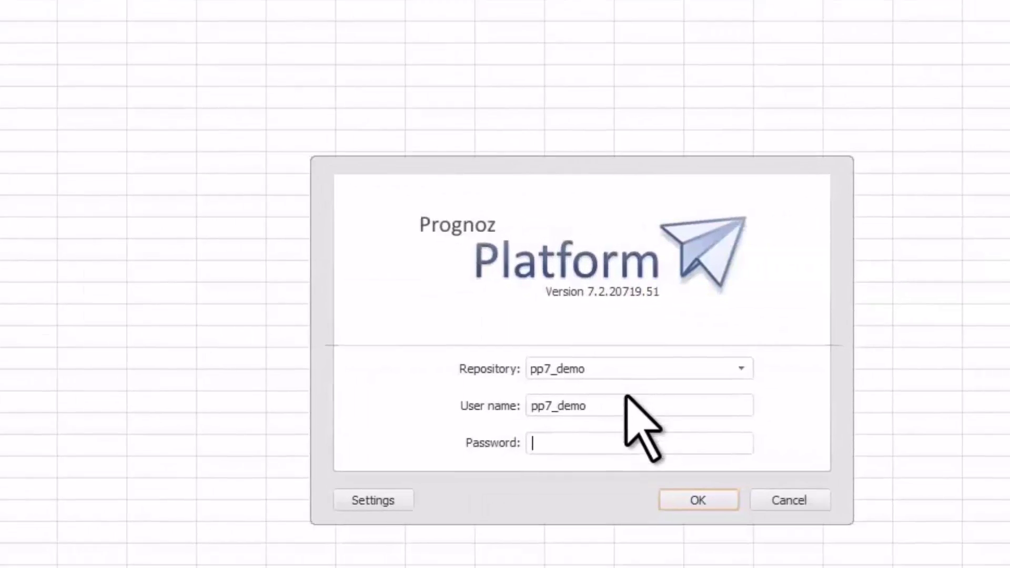
drag(568, 375, 492, 377)
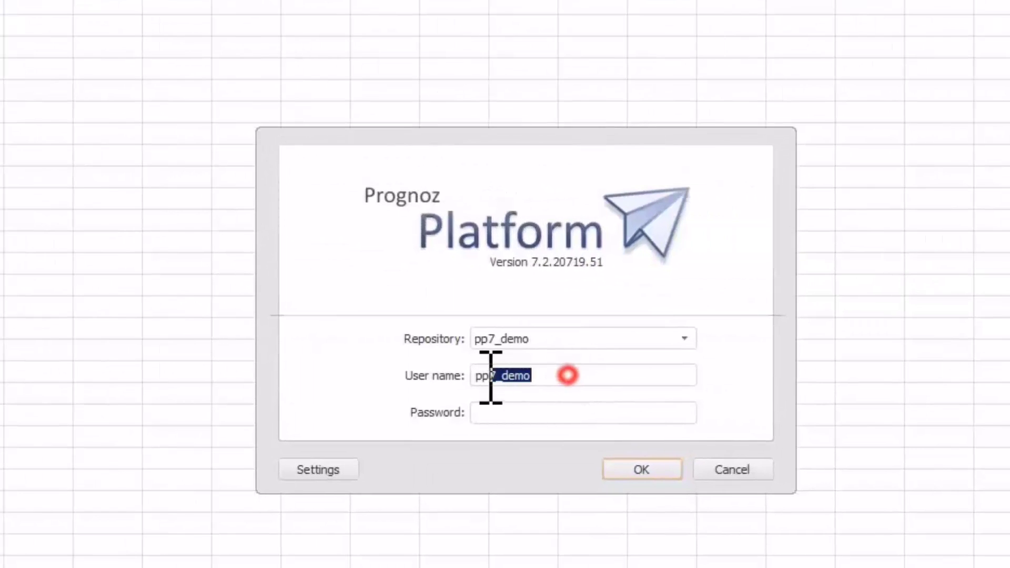
click(489, 411)
text(pp7_demo)
click(627, 471)
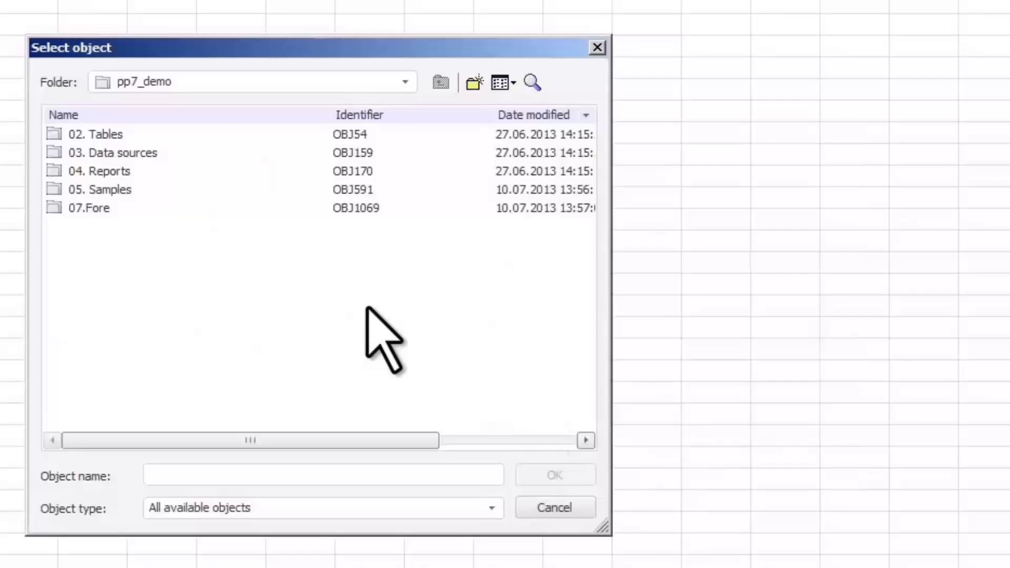
- Pick World Bank Cube from 03. Data sources and import it at Sheet1!$A$1
double_click(148, 152)
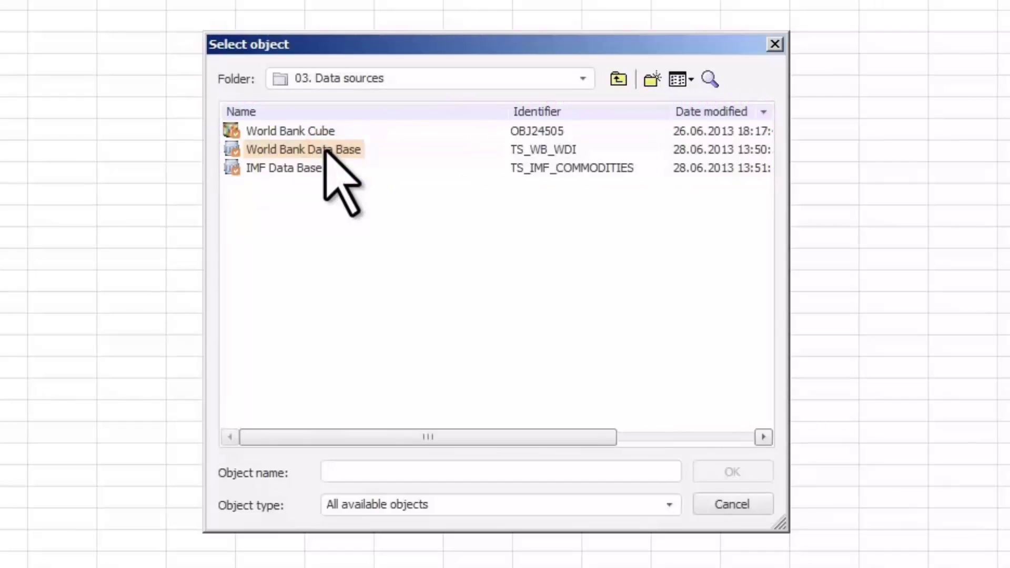
click(322, 132)
click(742, 471)
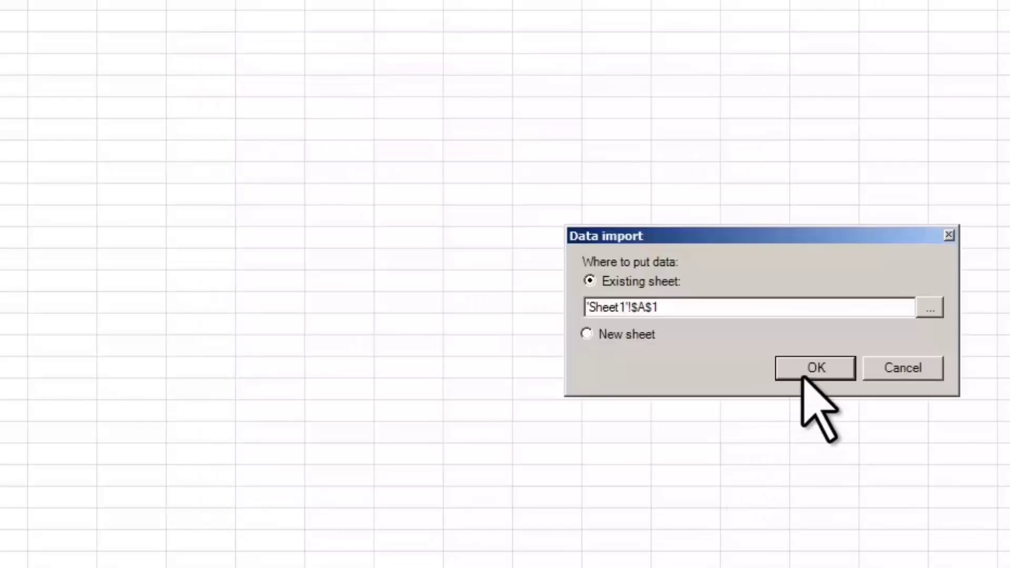
click(805, 366)
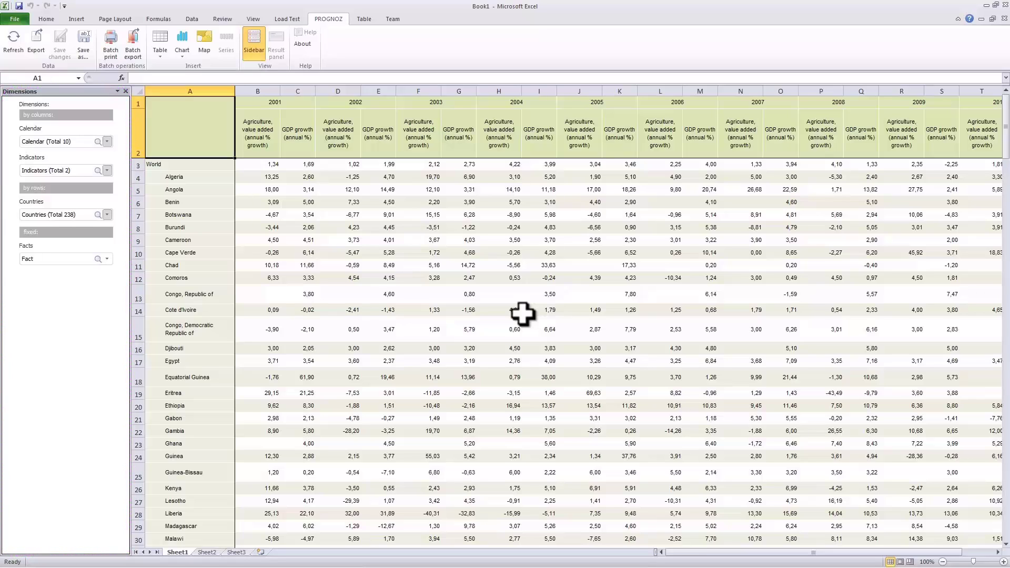
- Make the Indicators dimension a fixed filter instead of a row dimension
drag(39, 171, 42, 191)
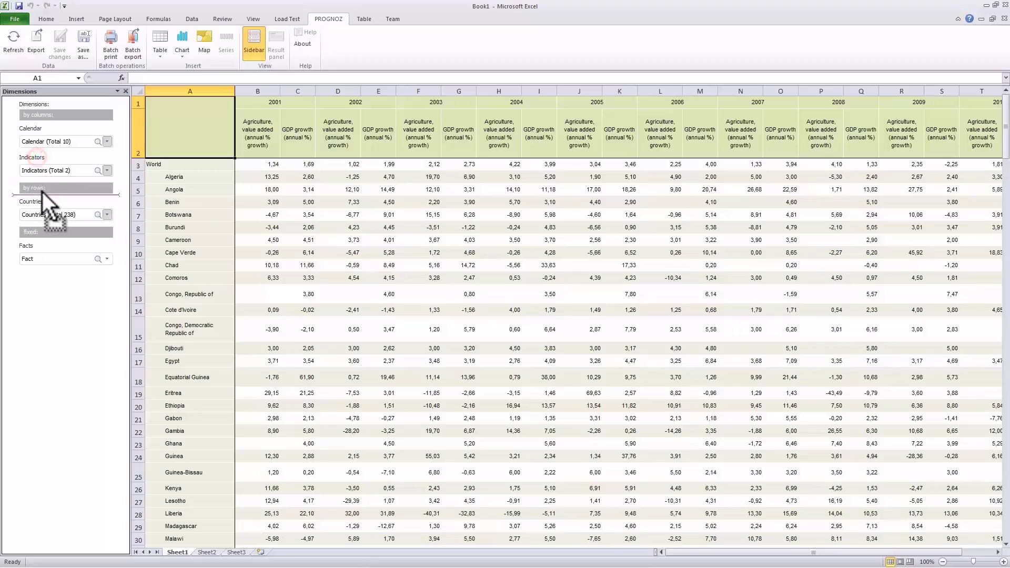
mouse_move(1006, 113)
mouse_down()
mouse_move(1008, 433)
mouse_move(1007, 126)
mouse_up()
drag(41, 172, 30, 249)
- Deselect all countries and select only those in South America
click(97, 185)
right_click(90, 198)
click(118, 362)
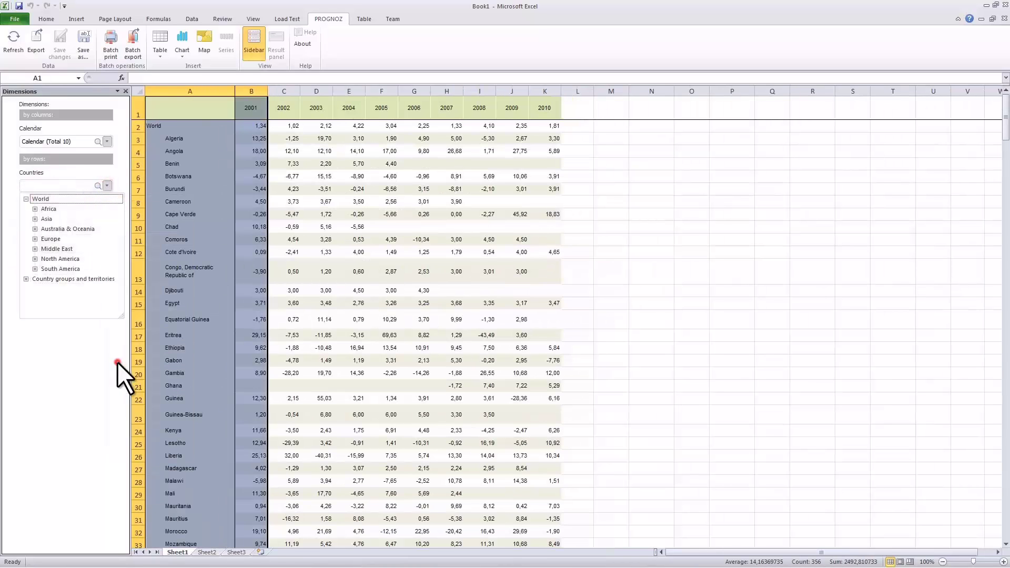
right_click(70, 269)
click(97, 470)
click(108, 187)
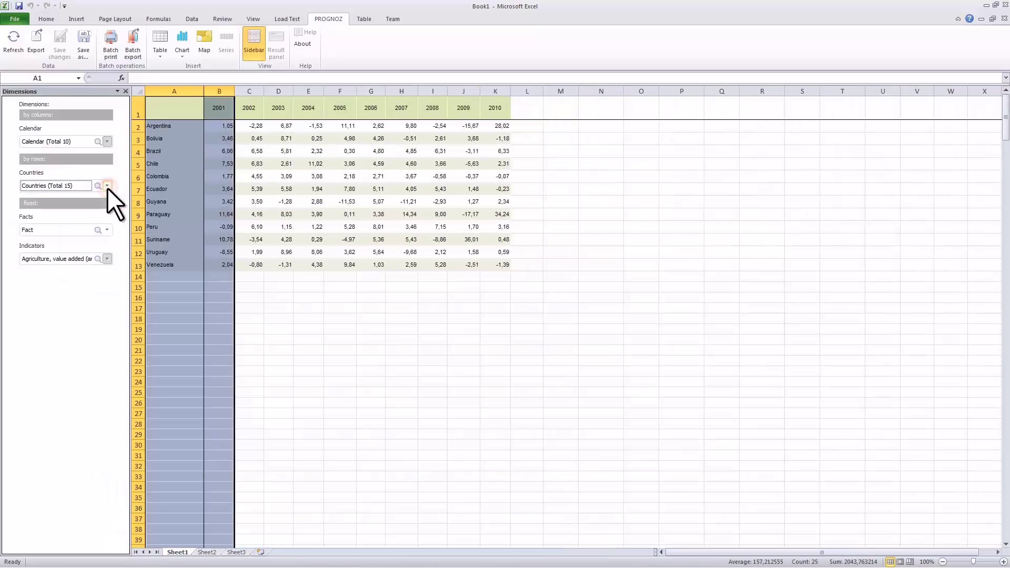
- Filter the indicators by 'export' and choose the exports of goods and services indicator
click(97, 260)
text(export)
click(102, 301)
click(107, 259)
- Insert a line chart of the exports table below it at A14, styled in teal
click(160, 275)
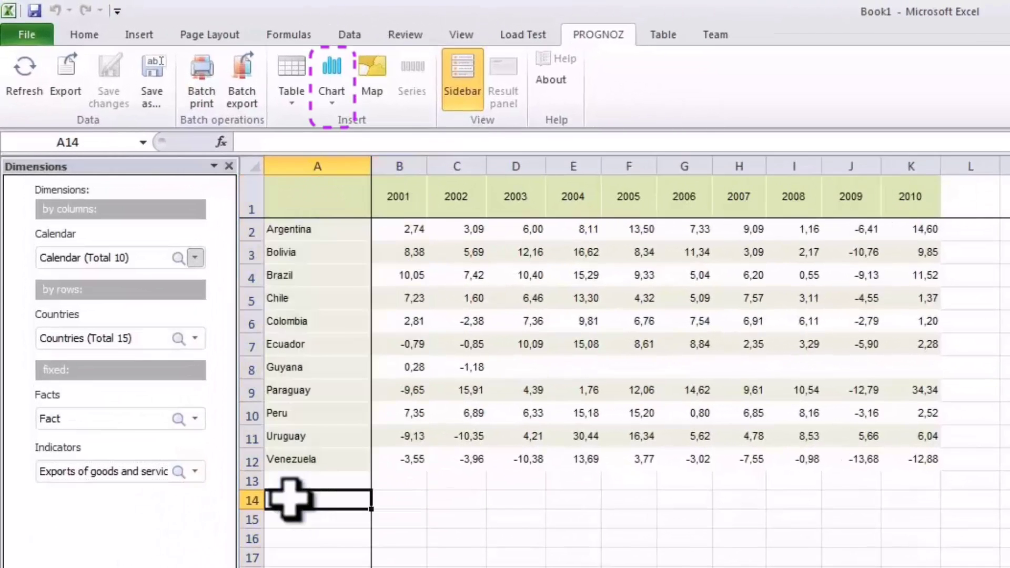
click(331, 89)
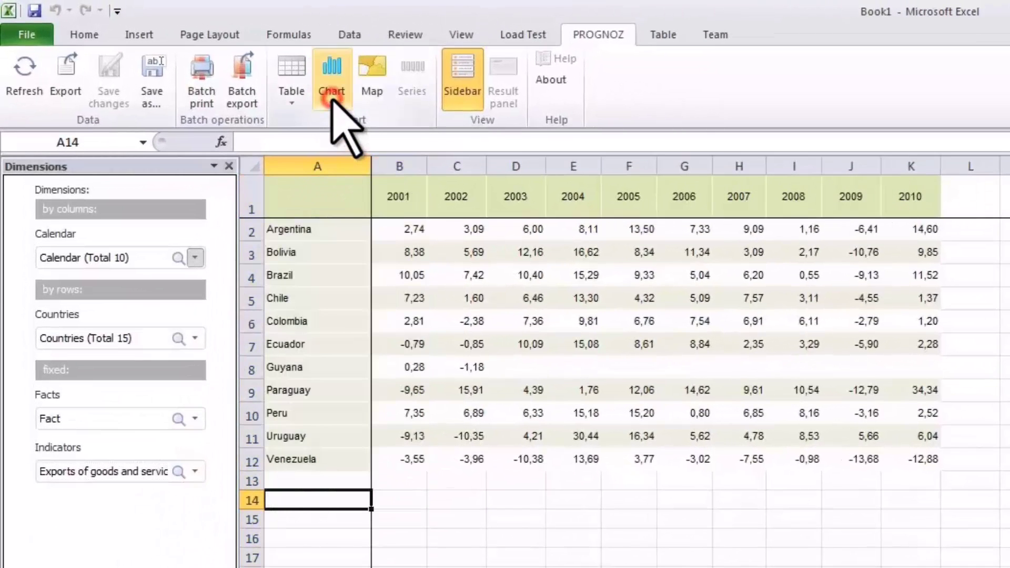
click(335, 138)
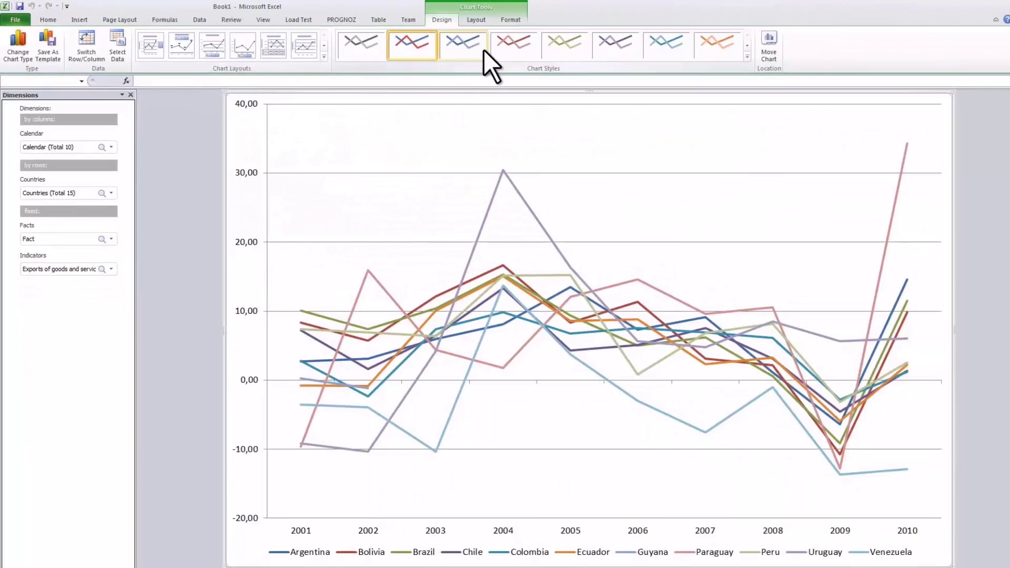
click(547, 47)
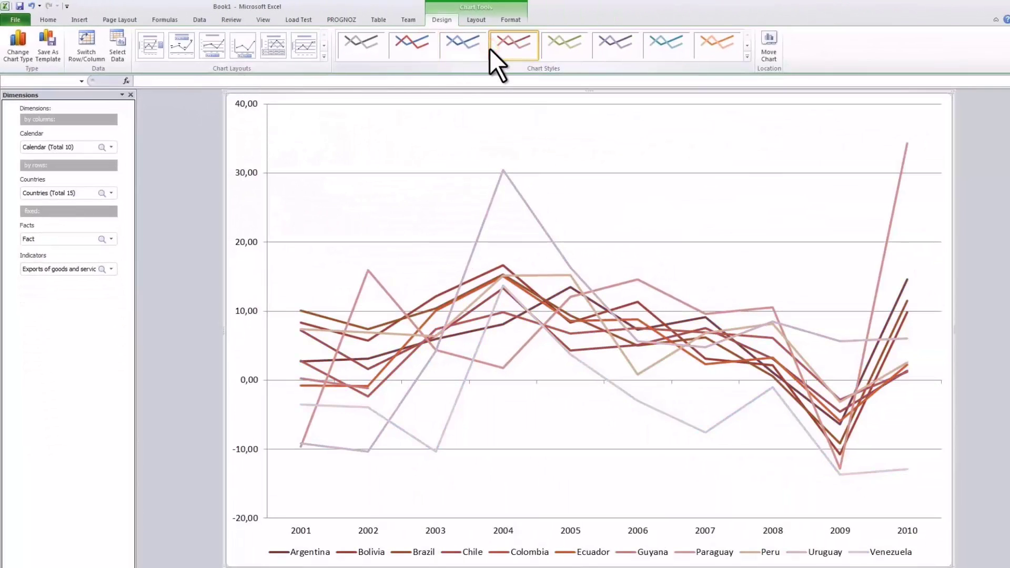
click(658, 46)
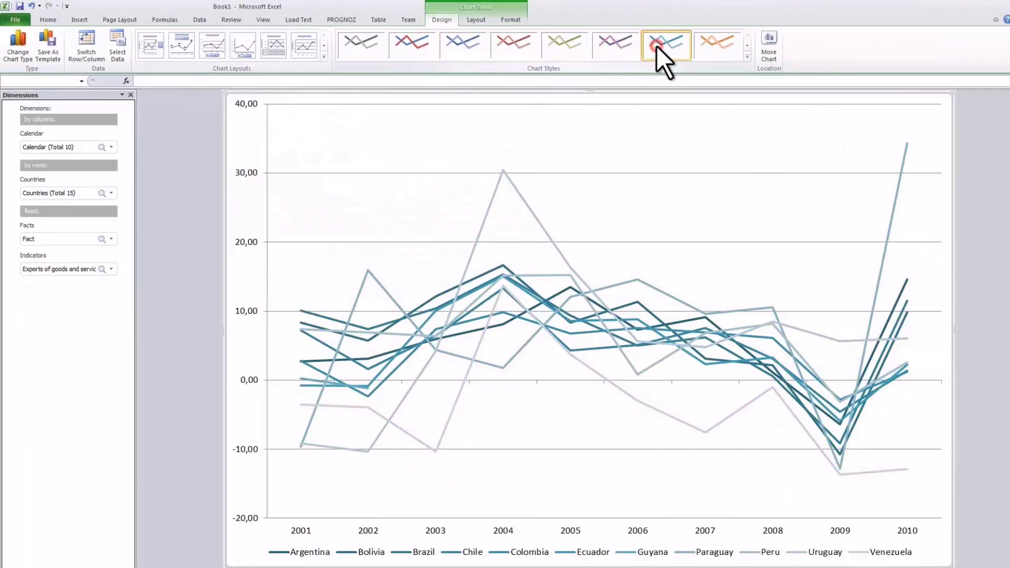
click(348, 20)
- Insert a map of the exports data and enlarge it down to about row 39
click(213, 42)
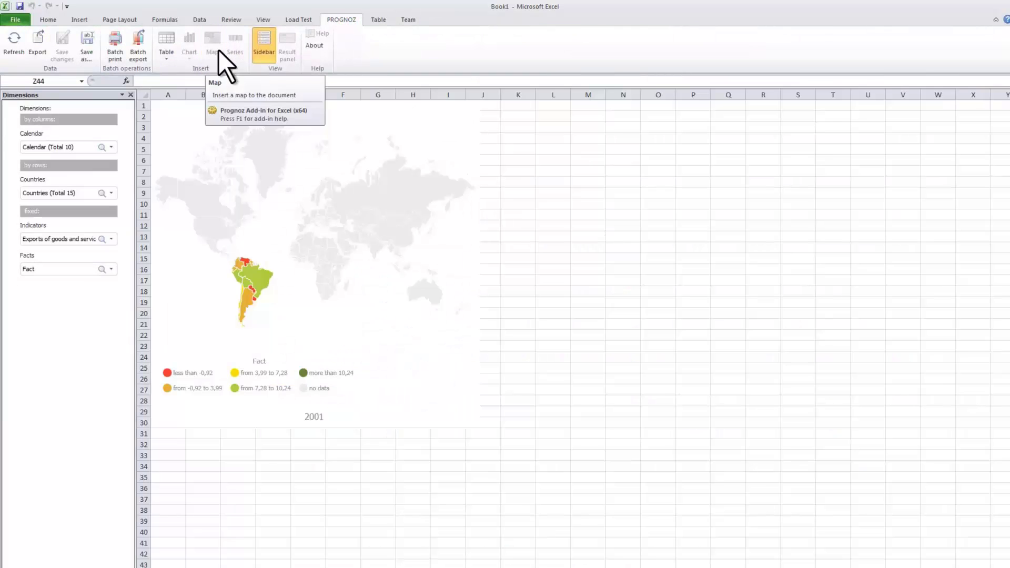
click(399, 345)
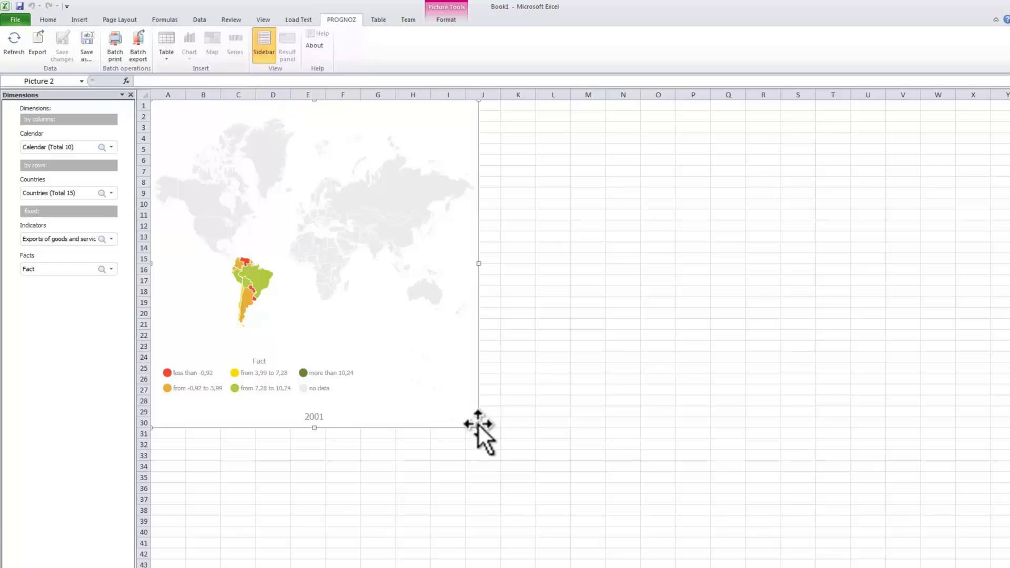
drag(479, 428, 592, 522)
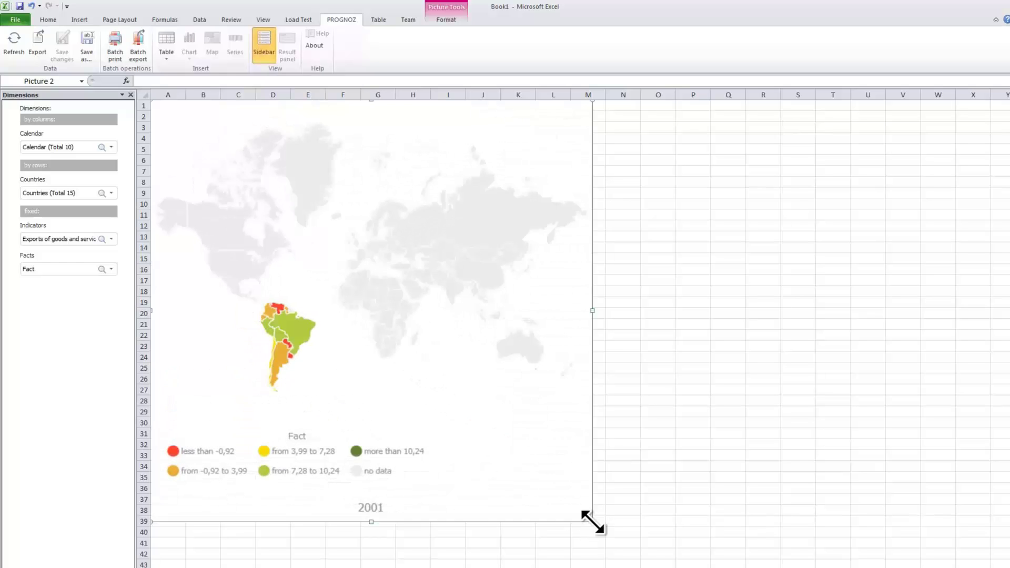
- Switch the map's Calendar to 2008 only, then go to a blank sheet
click(111, 147)
right_click(41, 162)
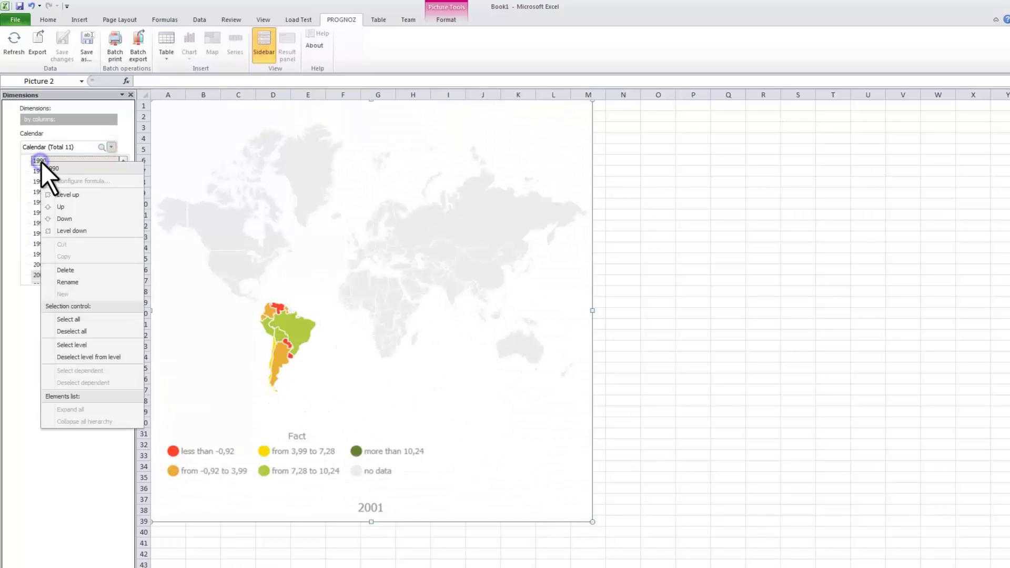
click(86, 333)
drag(122, 242, 125, 265)
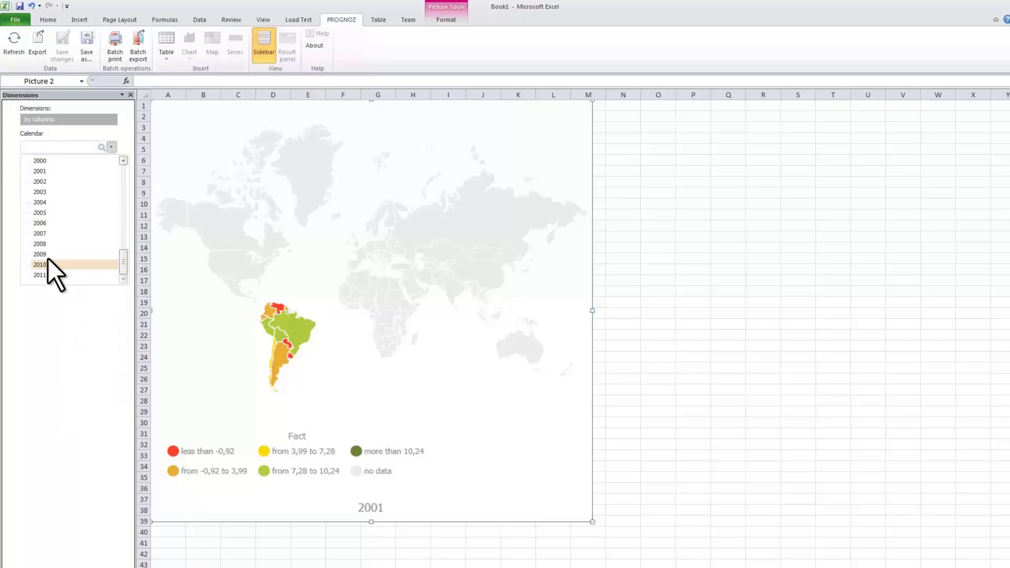
click(39, 244)
click(111, 147)
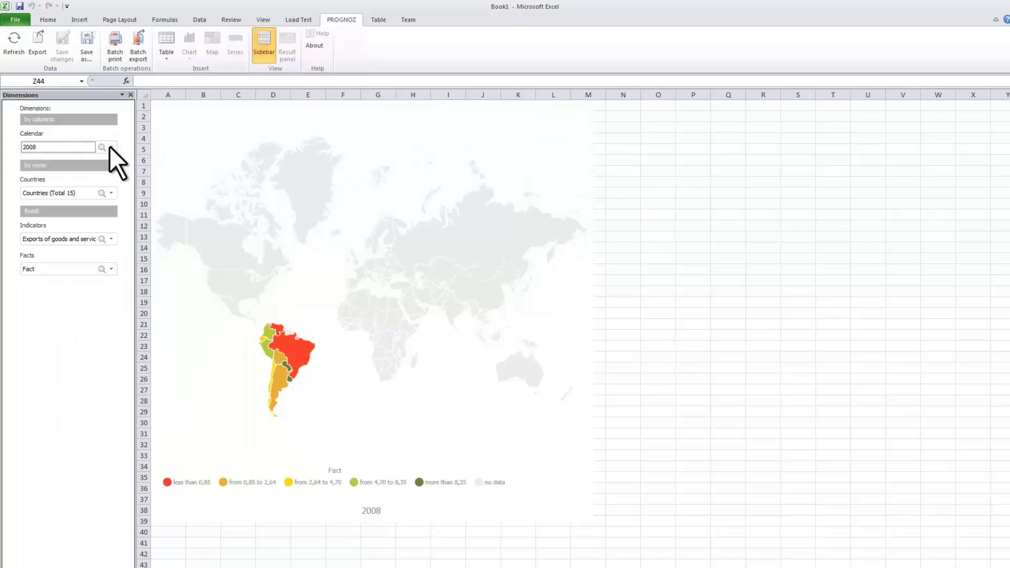
click(262, 553)
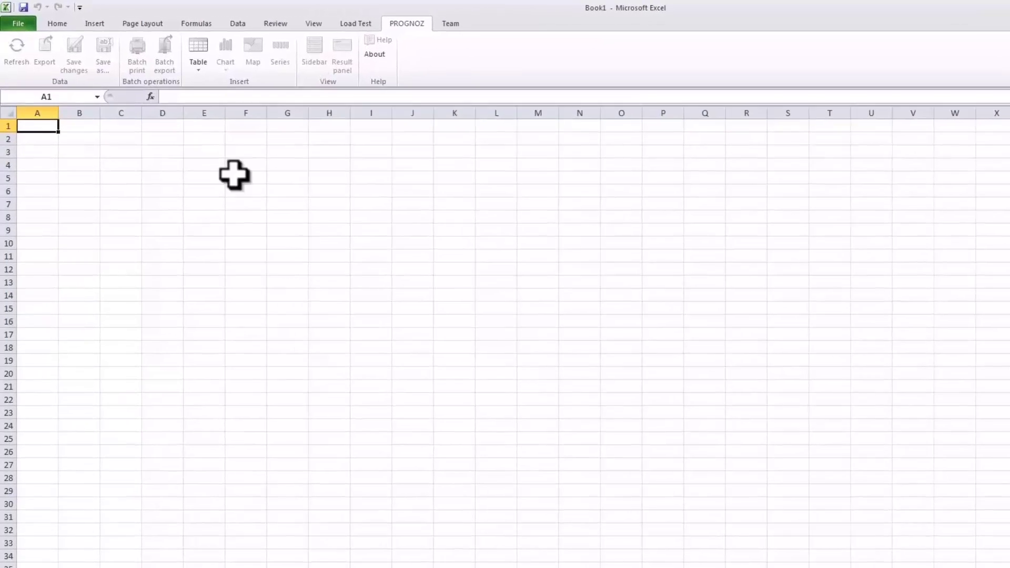
- Load data series from the World Bank Data Base in 03. Data sources
click(160, 40)
click(160, 68)
double_click(368, 292)
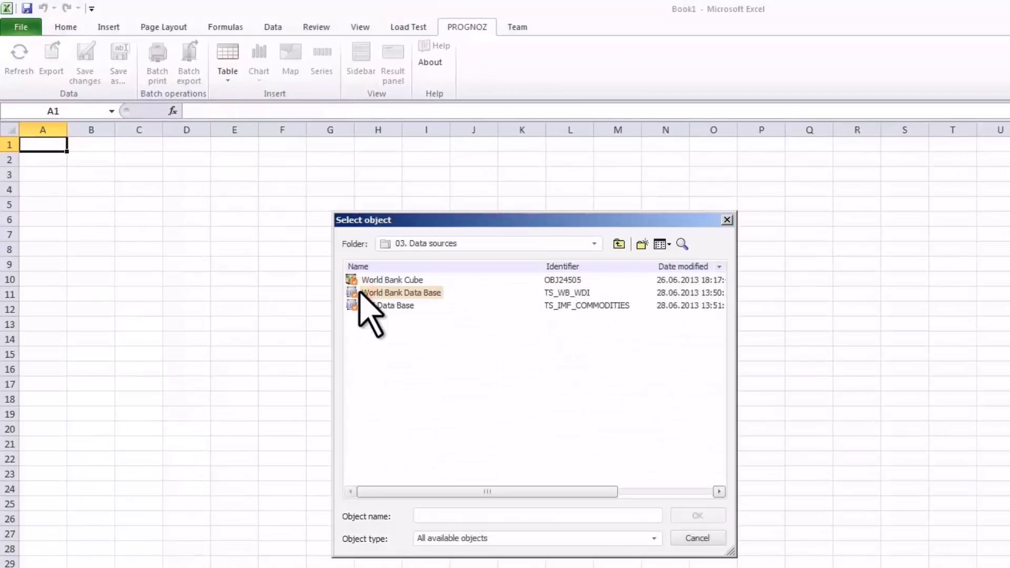
click(371, 293)
click(675, 515)
click(740, 443)
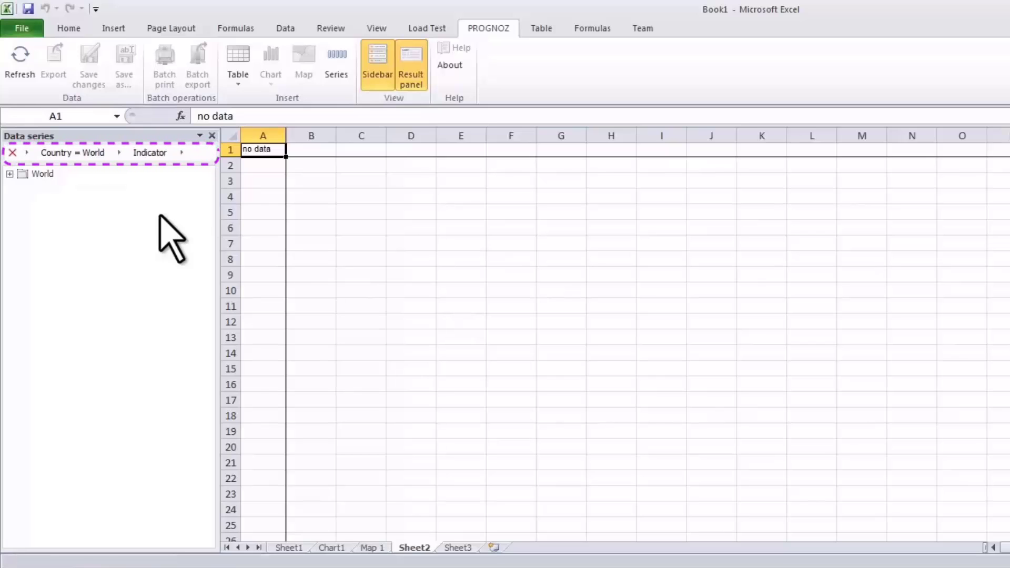
- Set the series countries to all South American countries
click(66, 153)
click(43, 171)
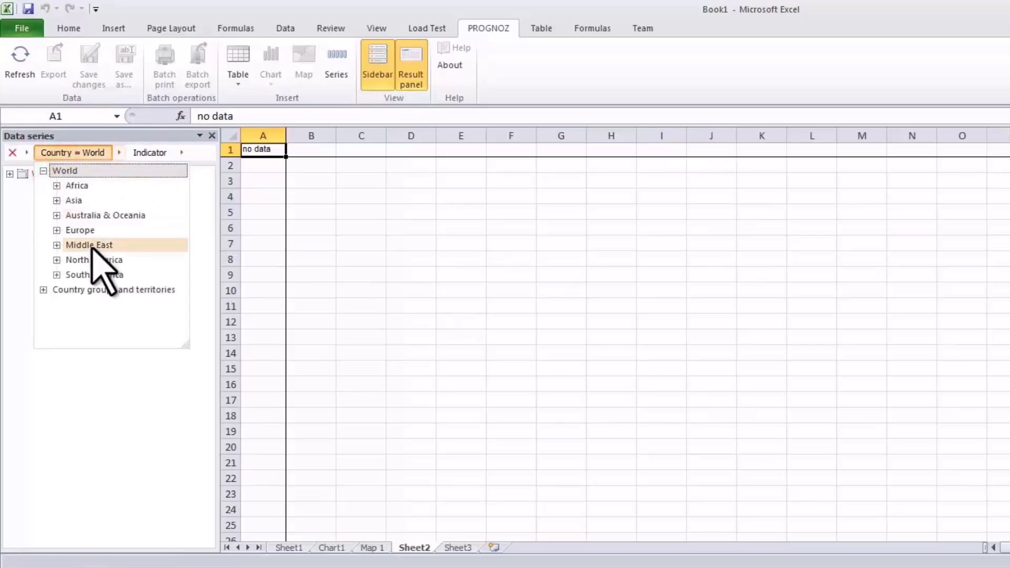
right_click(94, 273)
click(129, 376)
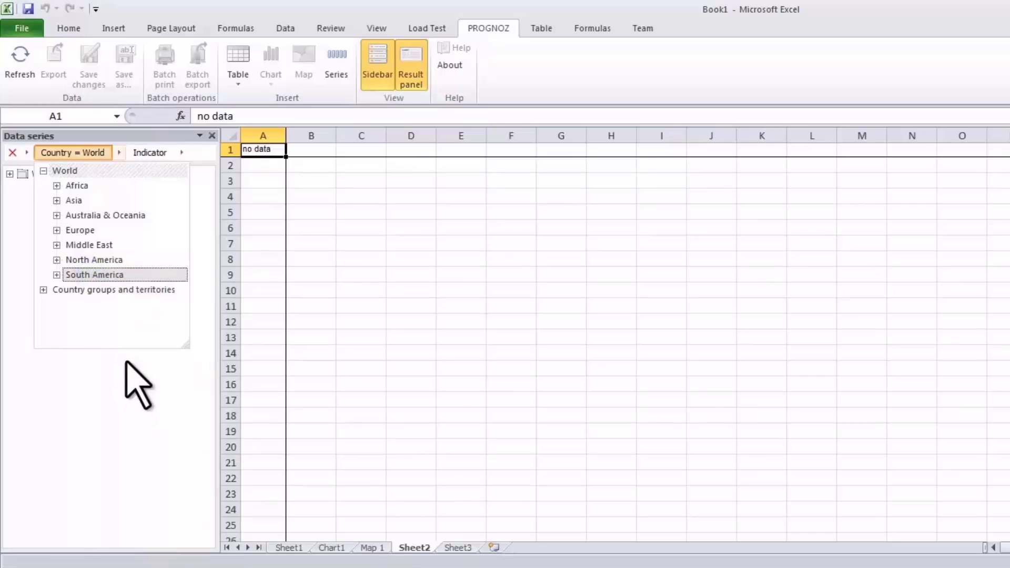
click(96, 156)
- Choose GDP growth (annual %) under National accounts > Growth rates as the indicator
click(179, 152)
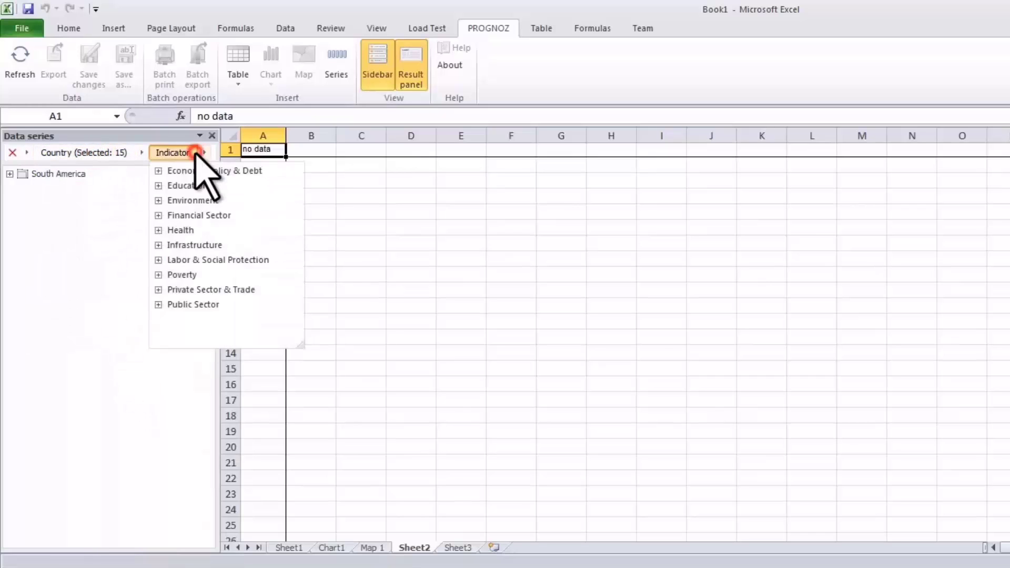
click(159, 171)
click(171, 185)
click(185, 216)
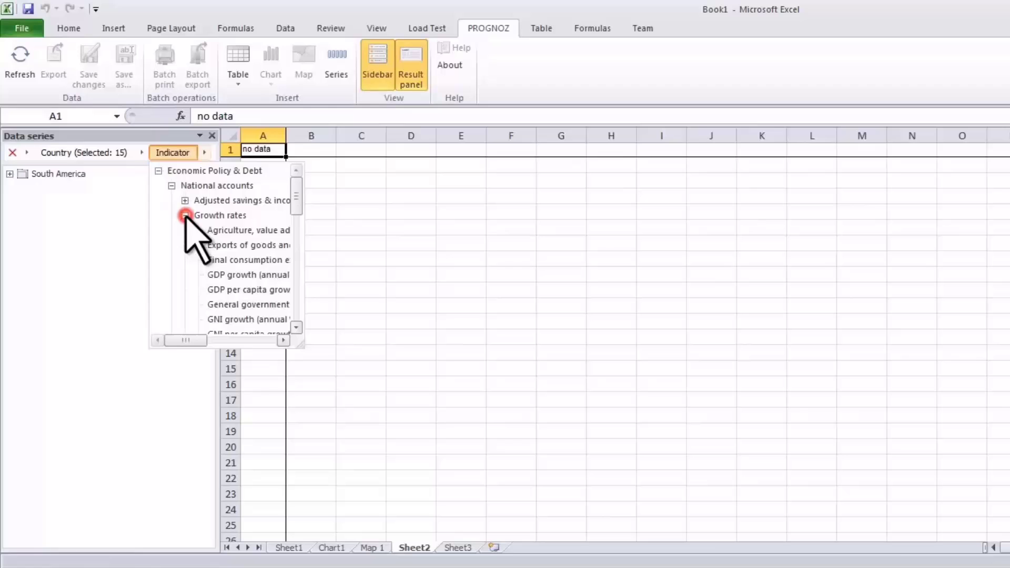
click(220, 274)
click(177, 153)
- Place the Argentina and Chile GDP growth series on the sheet
click(9, 174)
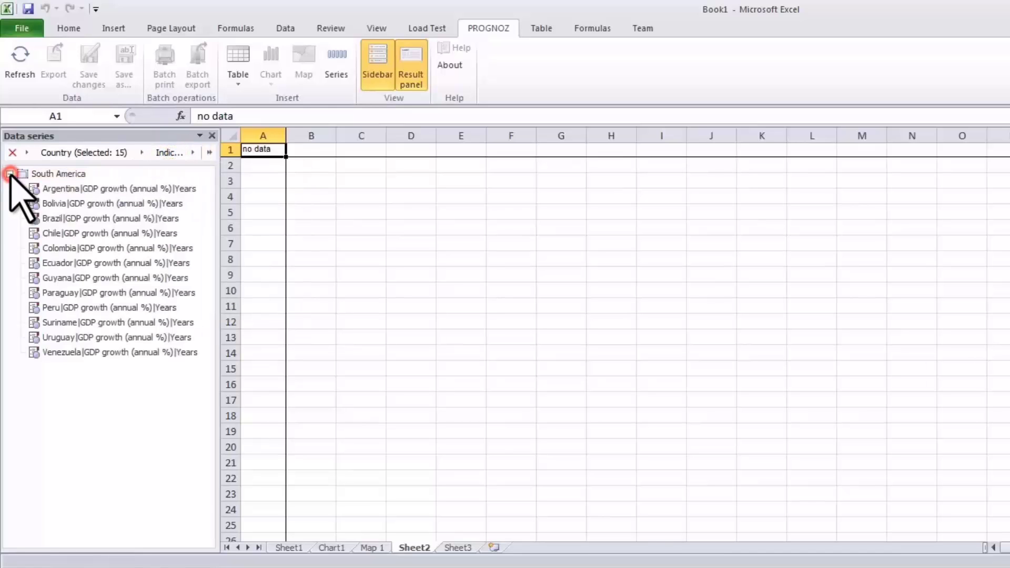
drag(62, 188, 256, 148)
drag(113, 226, 315, 153)
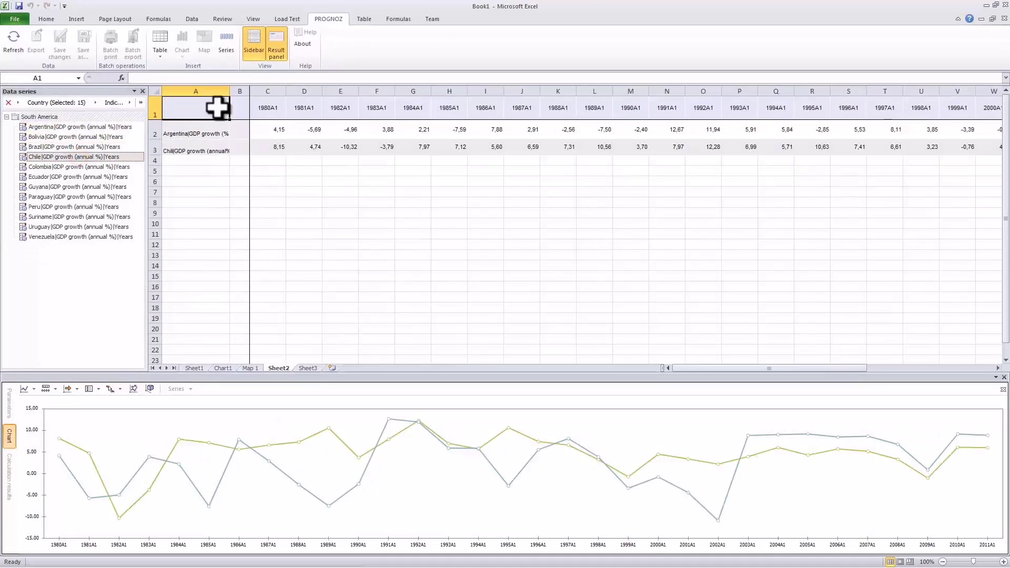
- Show summary statistics for the Argentina series and switch the chart to a histogram
click(267, 172)
click(239, 136)
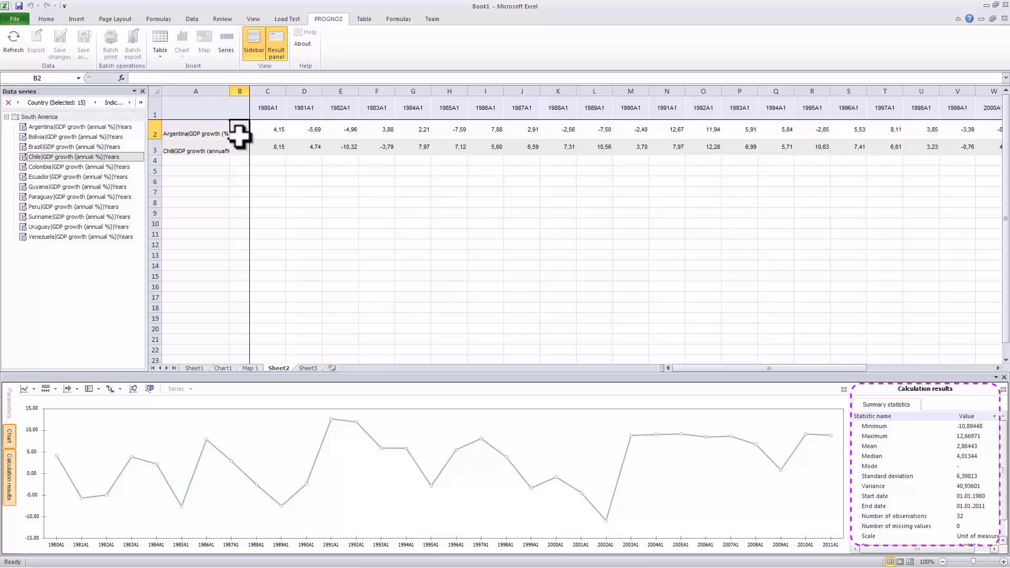
click(26, 389)
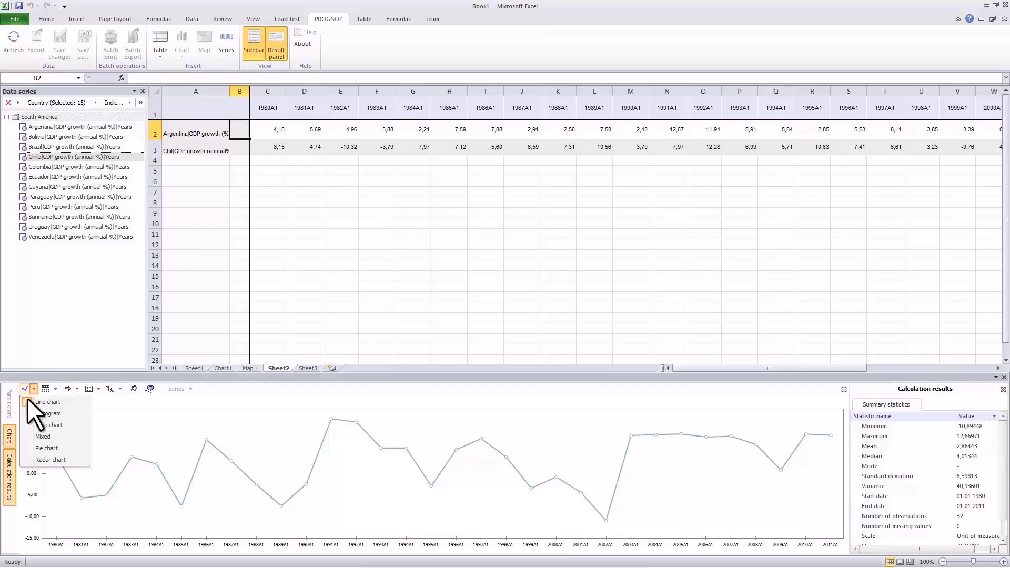
click(24, 413)
click(52, 387)
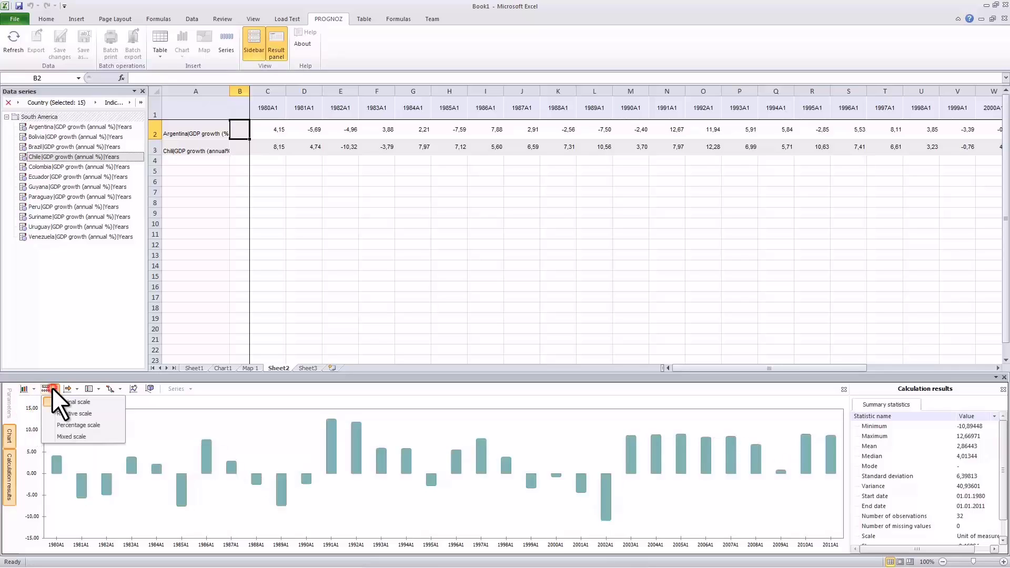
click(46, 389)
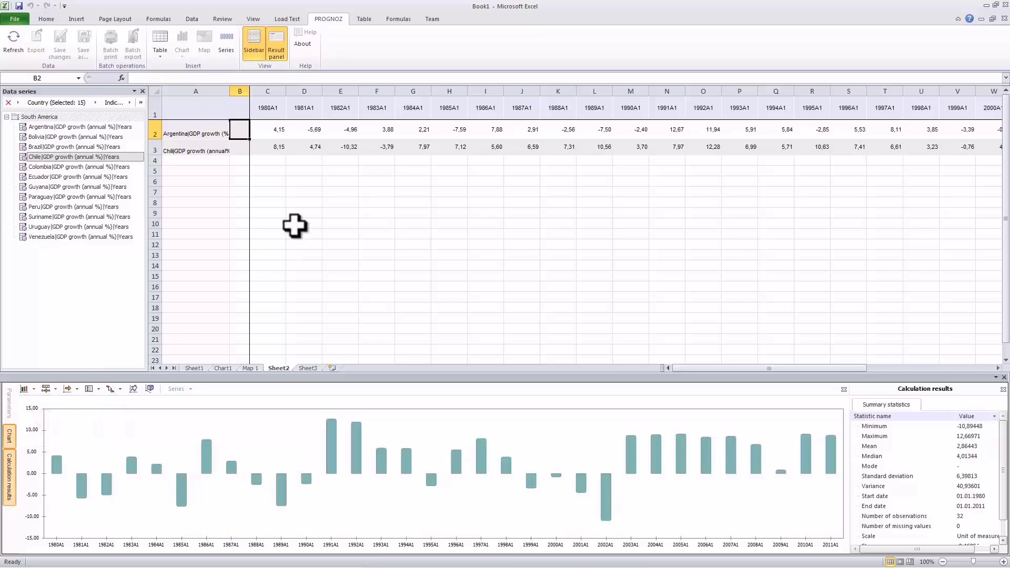
- Change Chile's 1981 and 1982 GDP growth values to 35 and 85
click(316, 147)
text(35)
key(Tab)
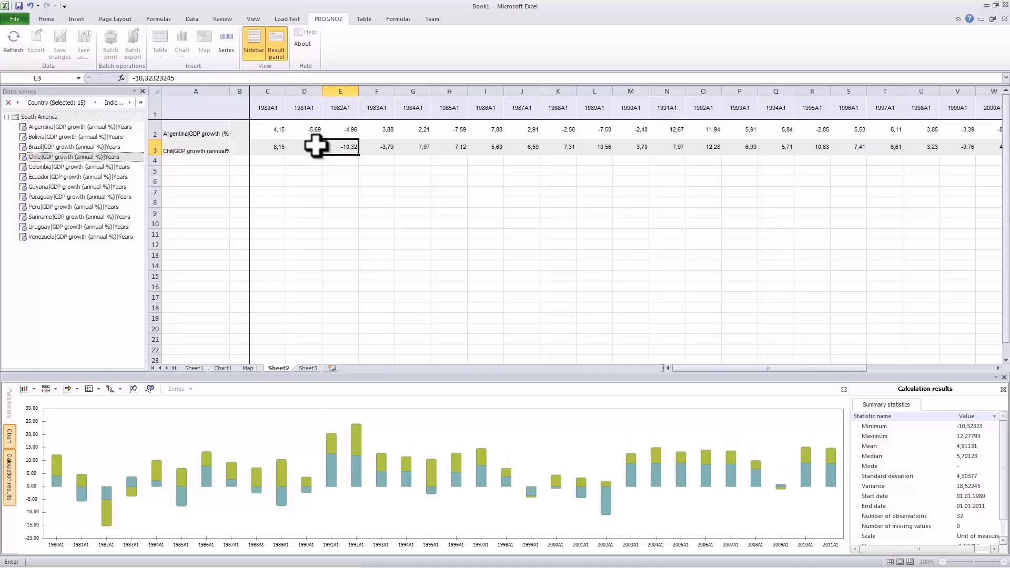
text(85)
key(Tab)
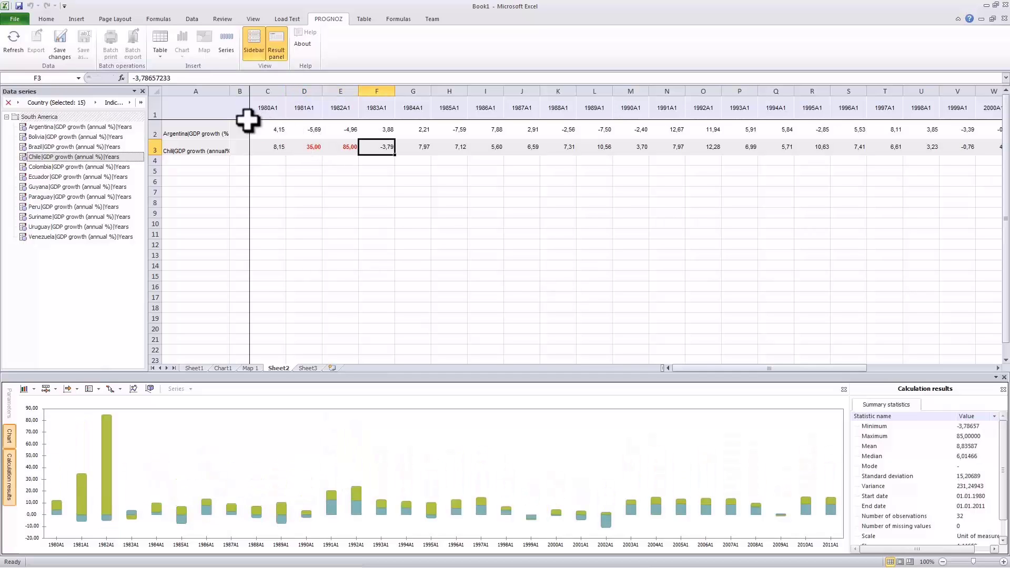
click(21, 19)
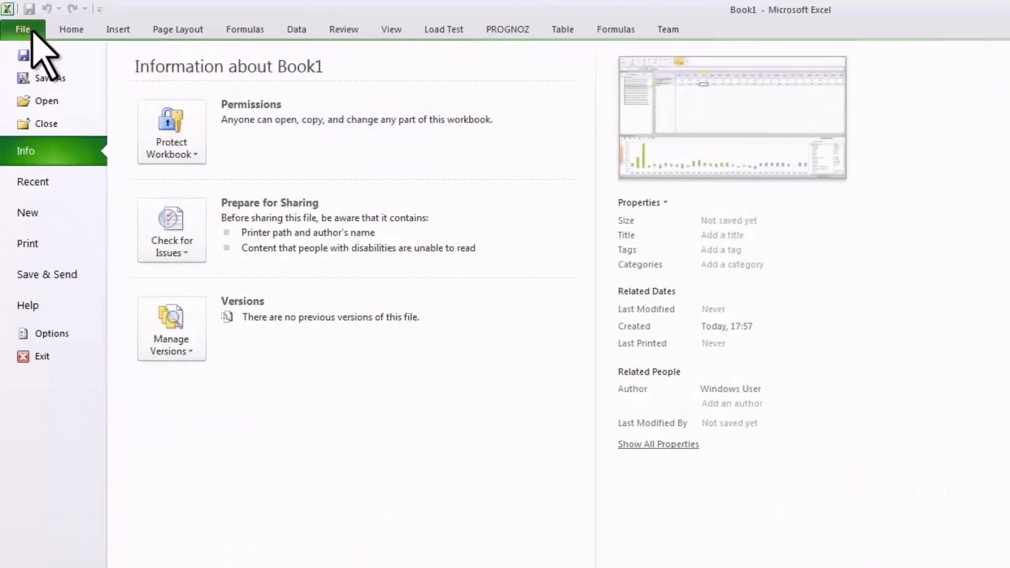
- Save the workbook under the file name GDP
click(25, 35)
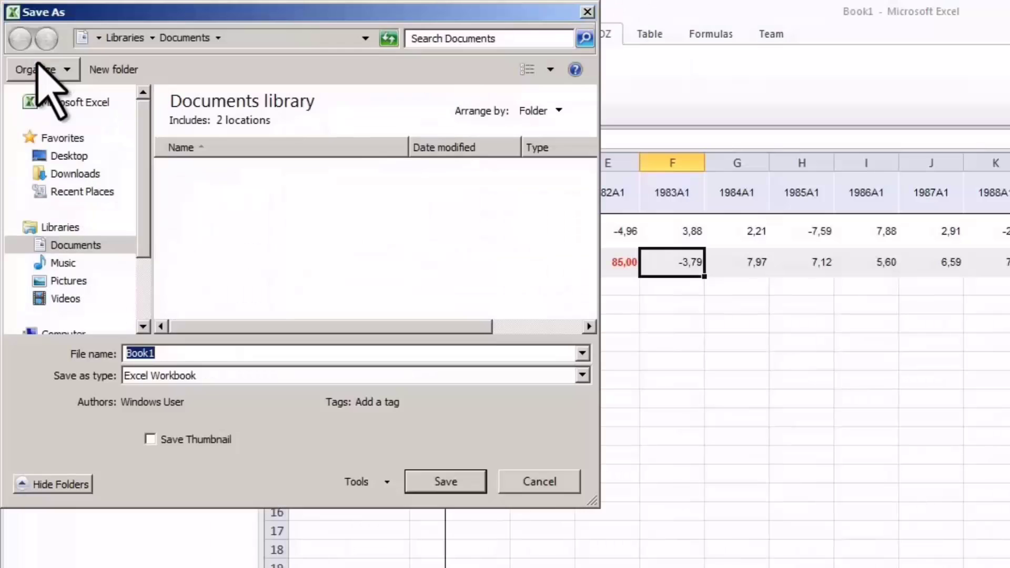
text(GDP)
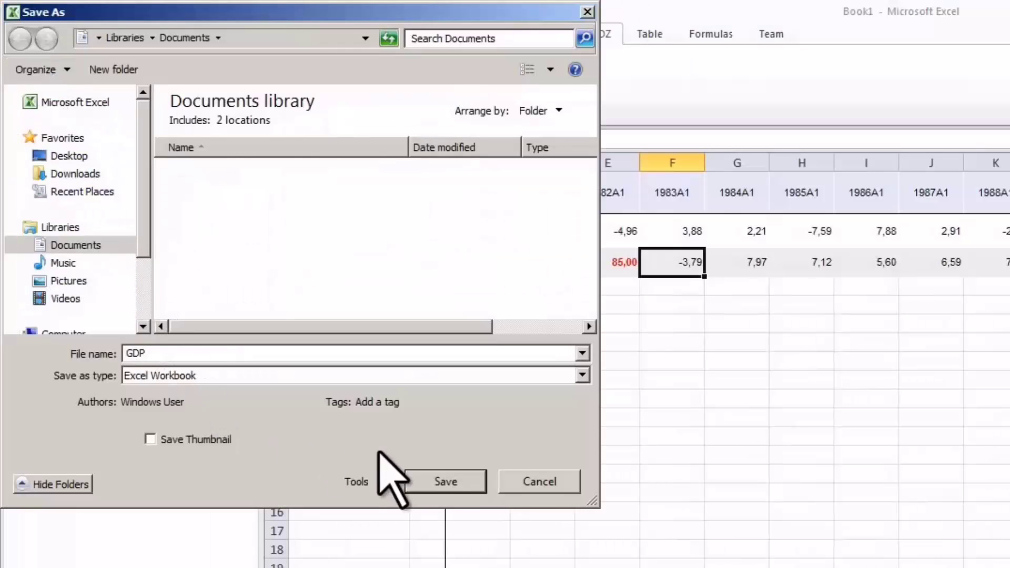
click(436, 476)
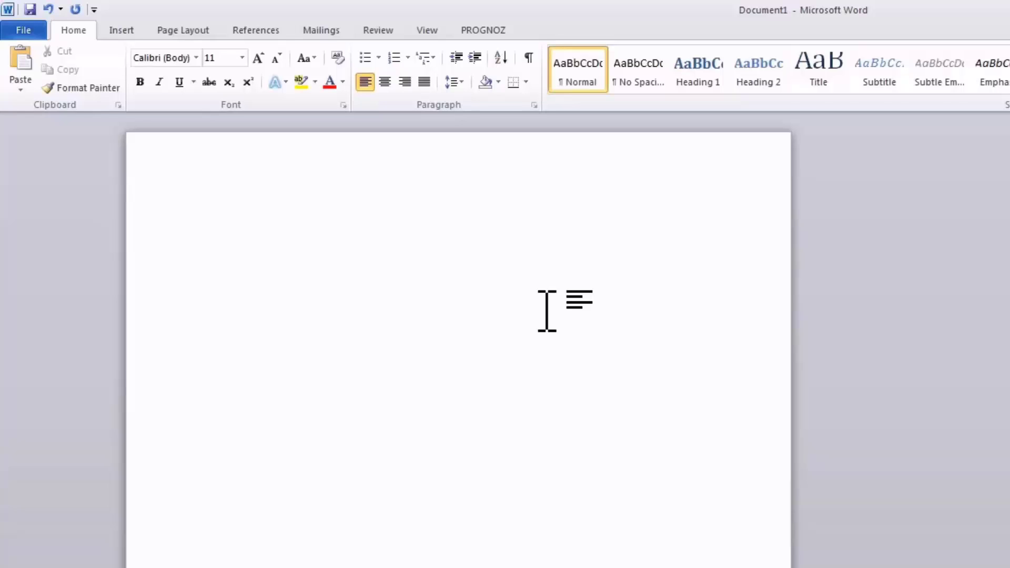
- Start inserting a Prognoz data table in Word and log in with the account password
click(477, 31)
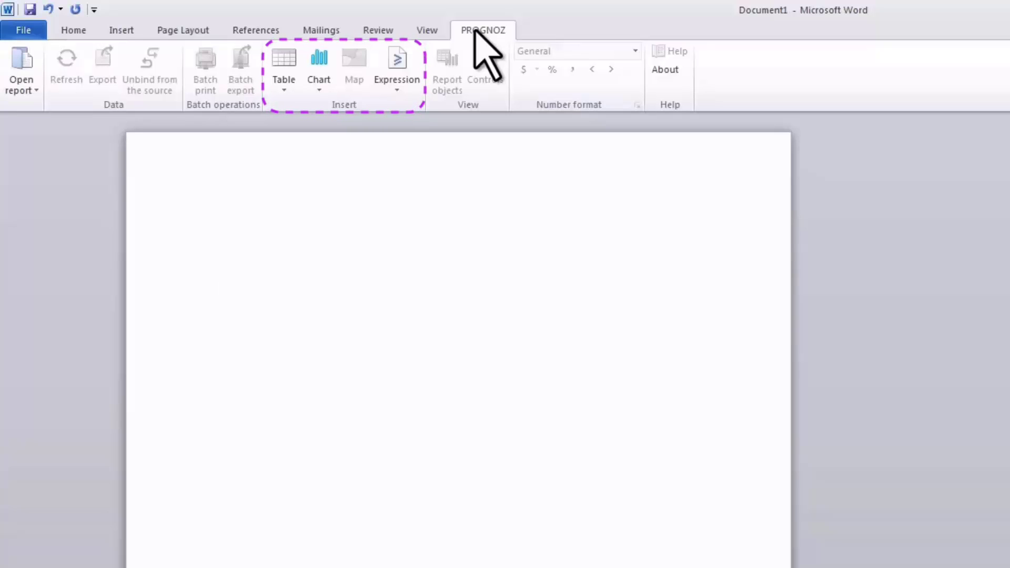
click(284, 79)
click(303, 107)
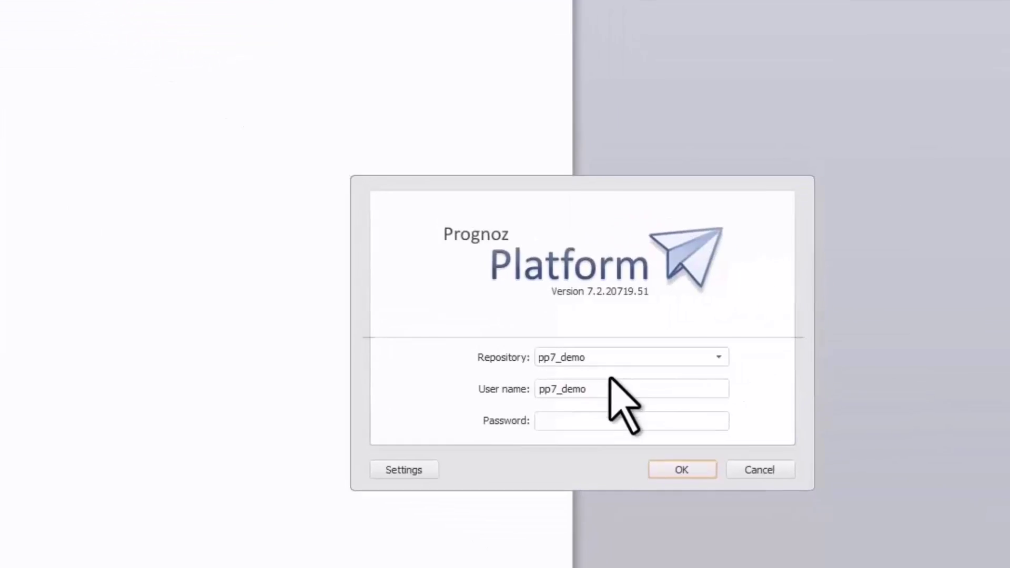
drag(596, 385, 542, 392)
key(Tab)
text(********)
click(677, 468)
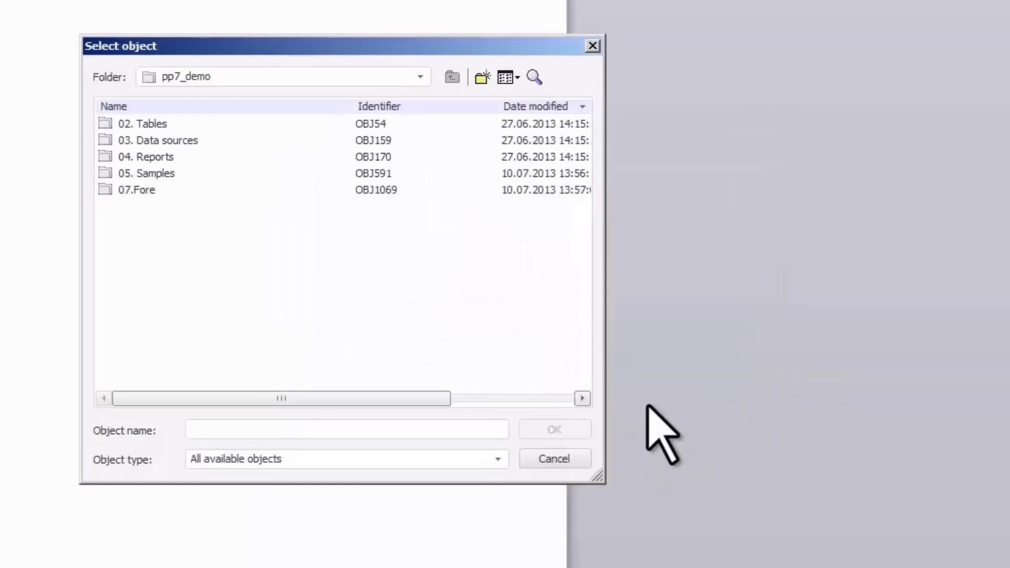
- Choose World Bank Cube as the source and set the calendar to 2009–2011
double_click(178, 140)
click(178, 123)
click(571, 429)
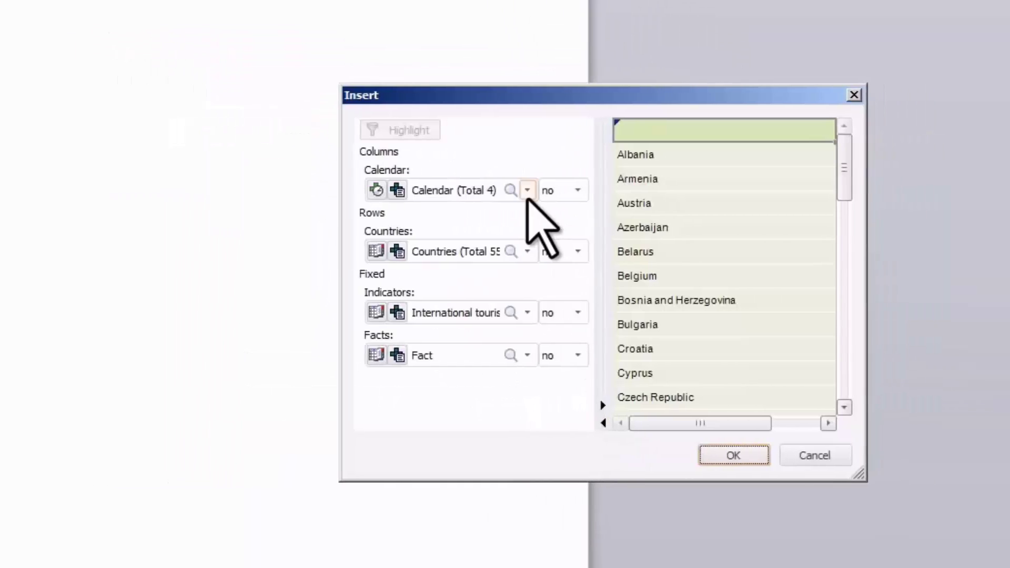
click(528, 198)
drag(547, 367, 550, 412)
click(430, 344)
click(430, 360)
click(418, 418)
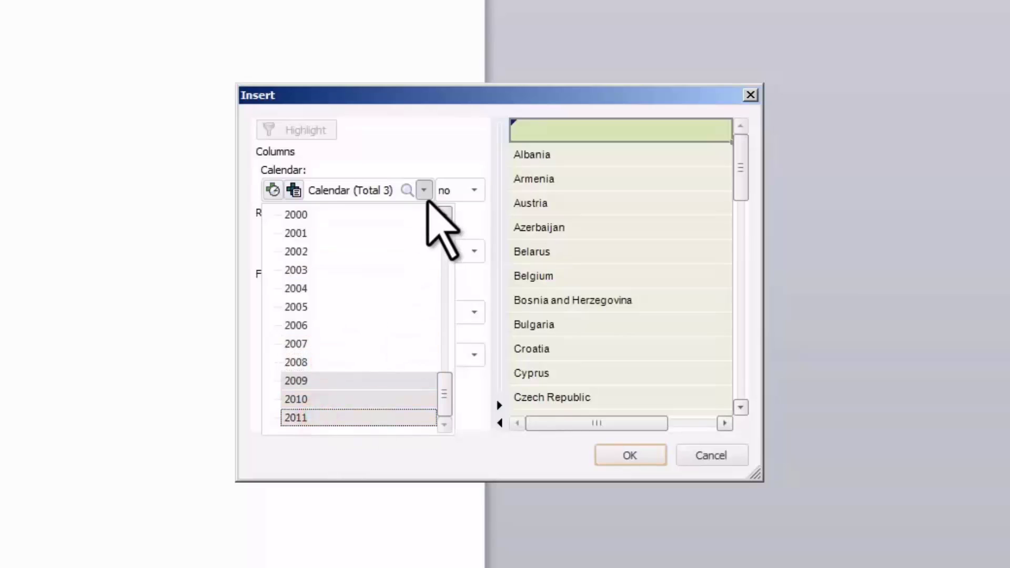
click(424, 192)
- Clear the country selection and select all South American countries
click(424, 251)
right_click(383, 279)
click(466, 334)
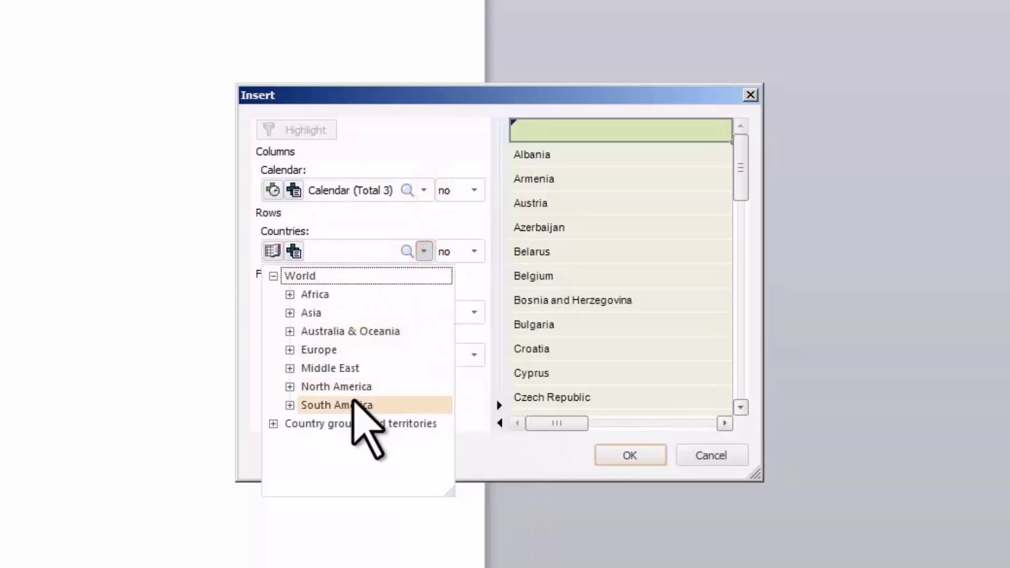
right_click(353, 404)
click(395, 526)
click(424, 251)
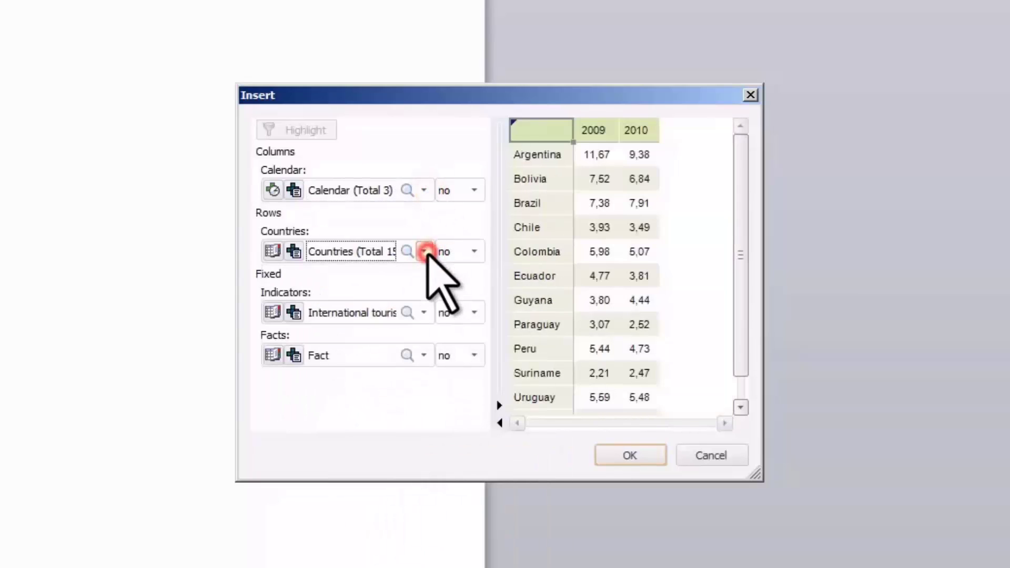
- Search 'GDP', choose GDP growth (annual %), and enlarge the preview to show every country
click(407, 312)
text(GDP)
click(368, 327)
click(424, 312)
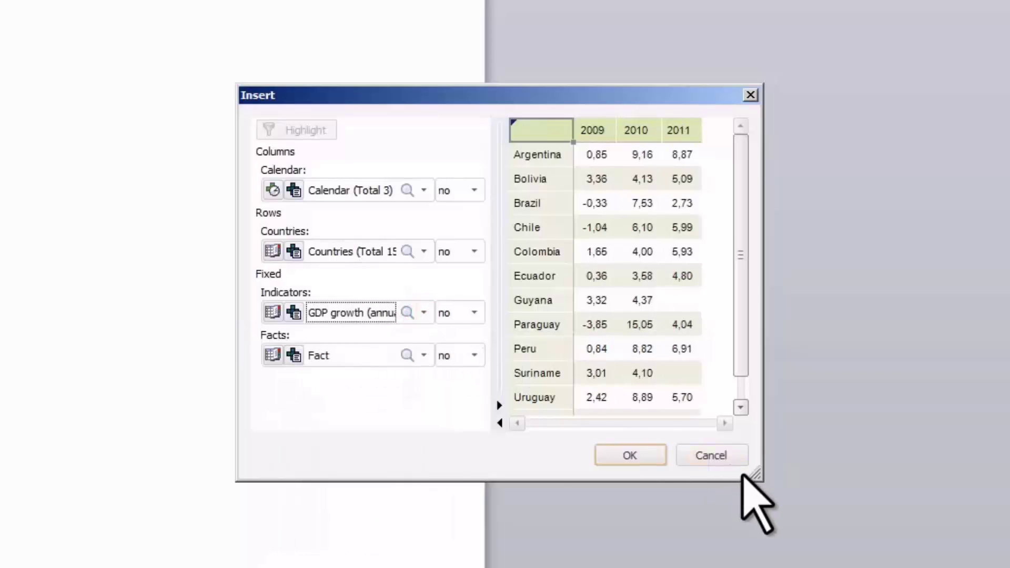
drag(758, 477, 937, 567)
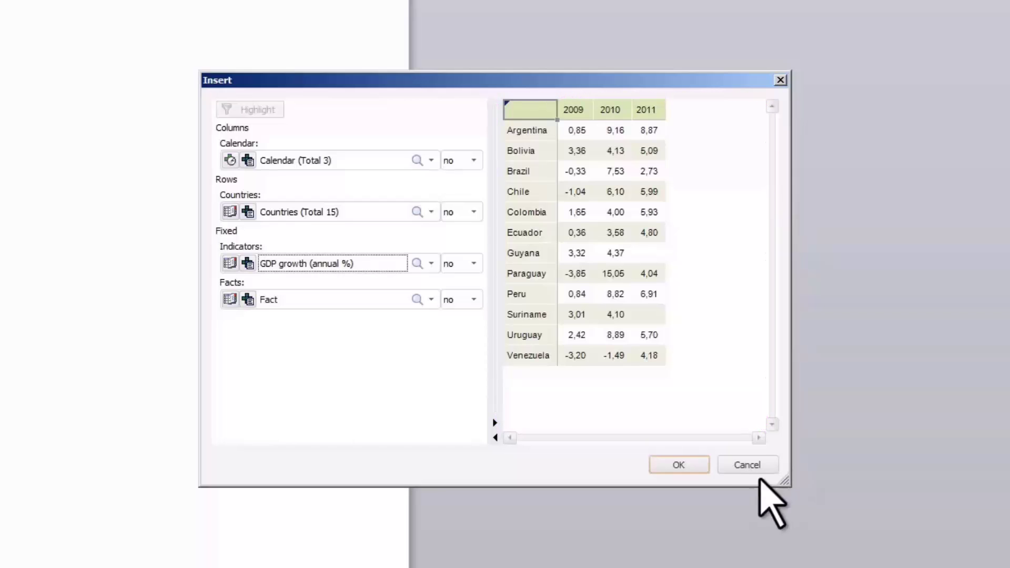
- Insert the GDP growth table into the document with a banded green table style
click(684, 466)
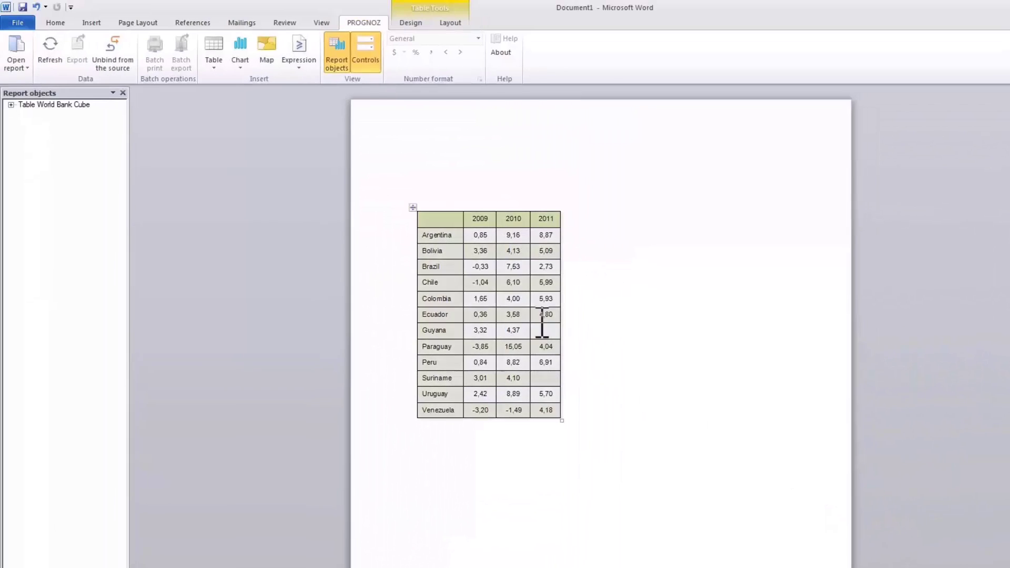
click(451, 224)
click(412, 23)
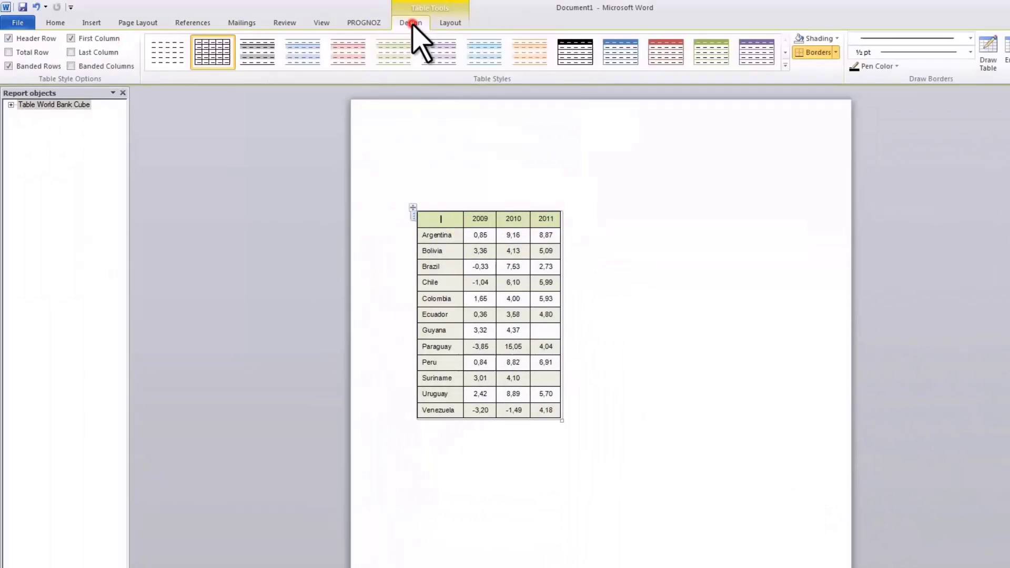
click(394, 52)
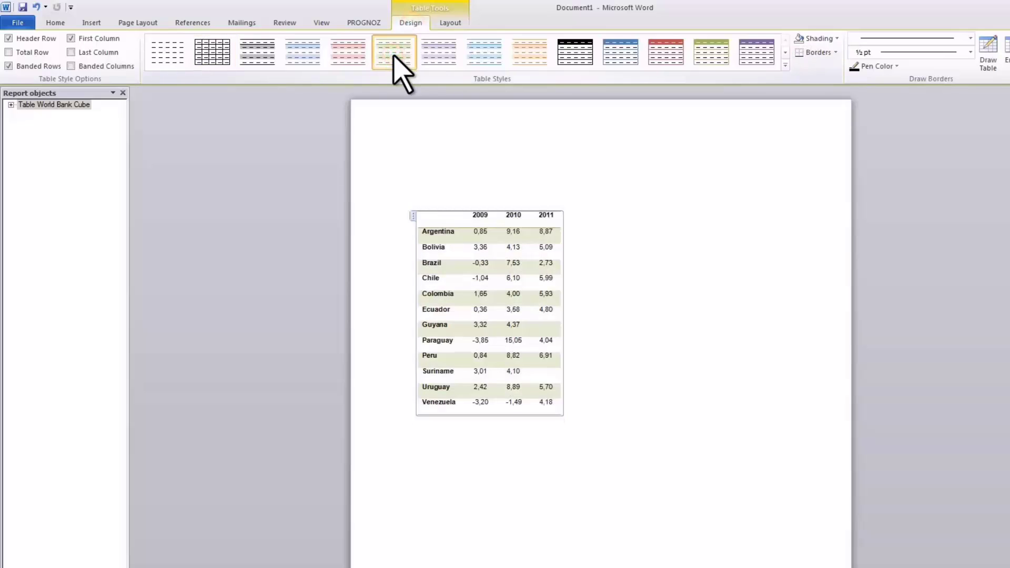
- Add a new empty line below the table
click(363, 24)
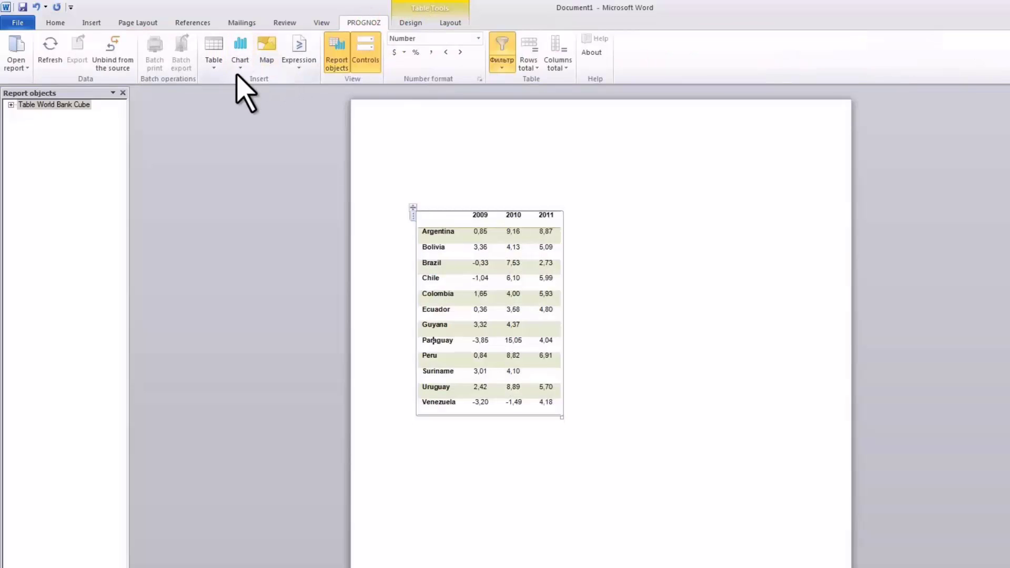
click(427, 424)
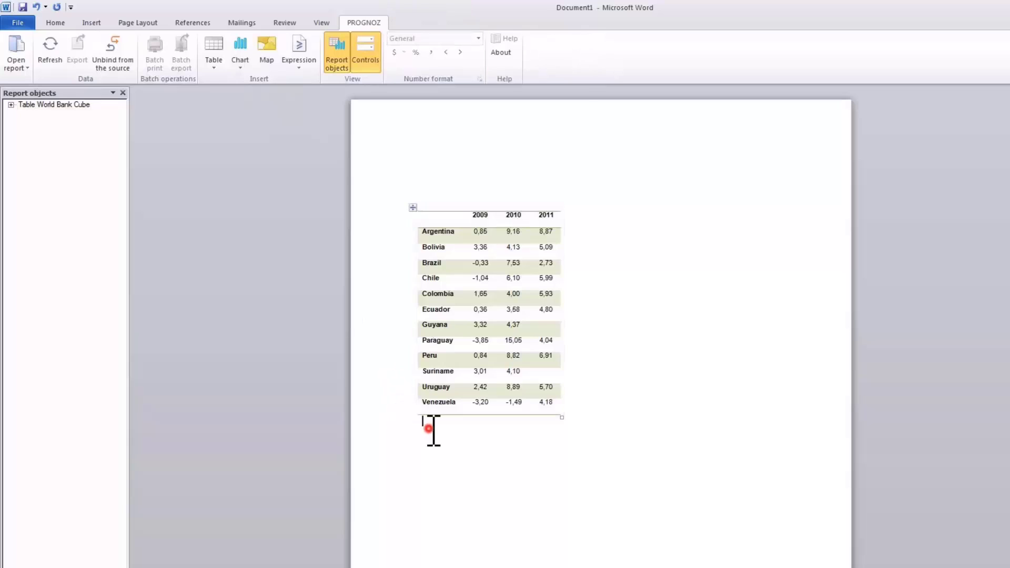
key(Return)
- Start a World Bank Cube chart and set its calendar to 2009–2011
click(243, 63)
mouse_move(258, 111)
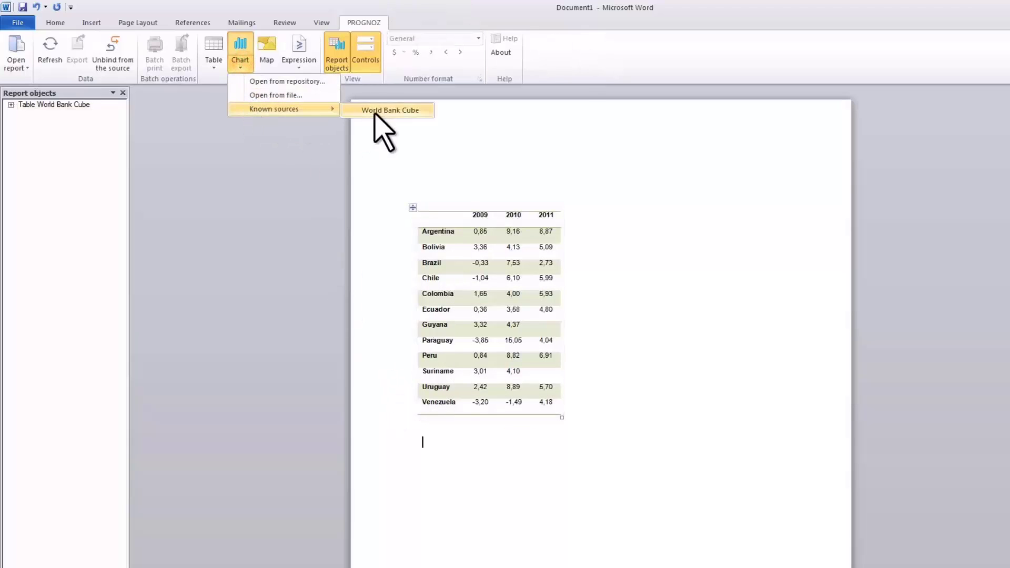
click(374, 112)
click(555, 280)
drag(569, 403, 567, 427)
click(512, 381)
click(512, 392)
click(505, 427)
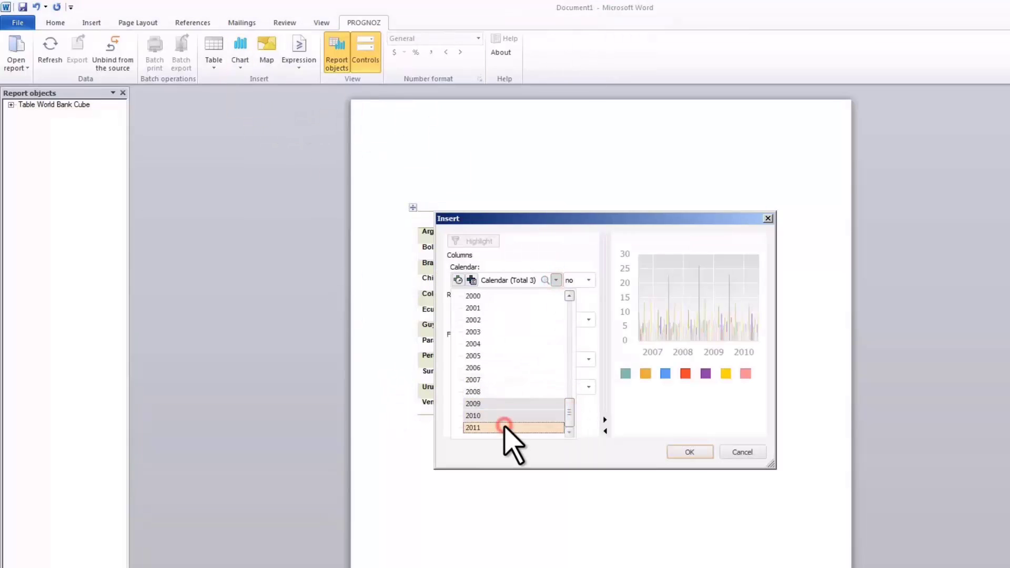
click(556, 281)
- Select all Australia & Oceania countries and the GDP growth indicator, then insert the chart
click(556, 320)
right_click(532, 372)
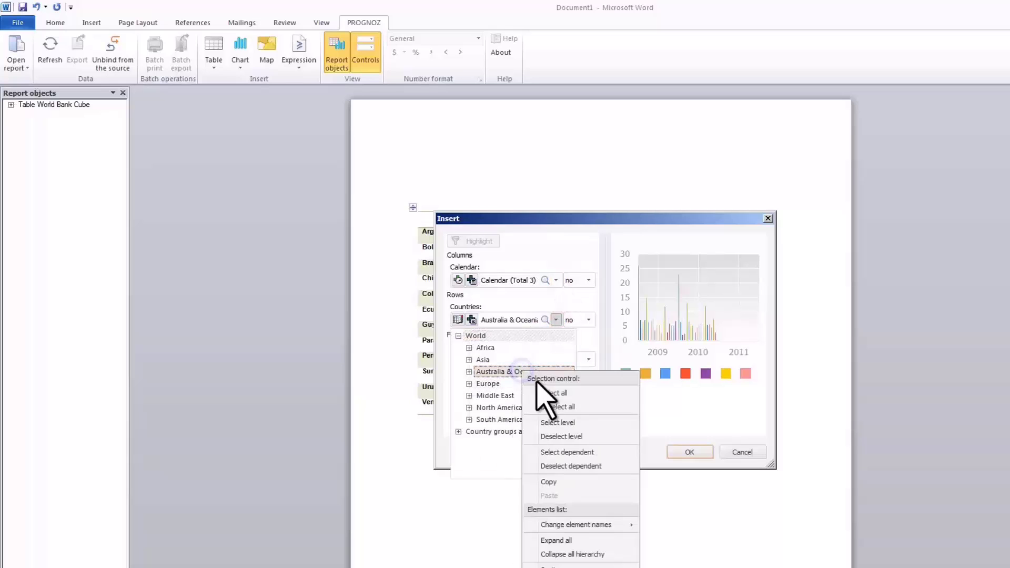
click(558, 380)
click(555, 359)
text(GDP)
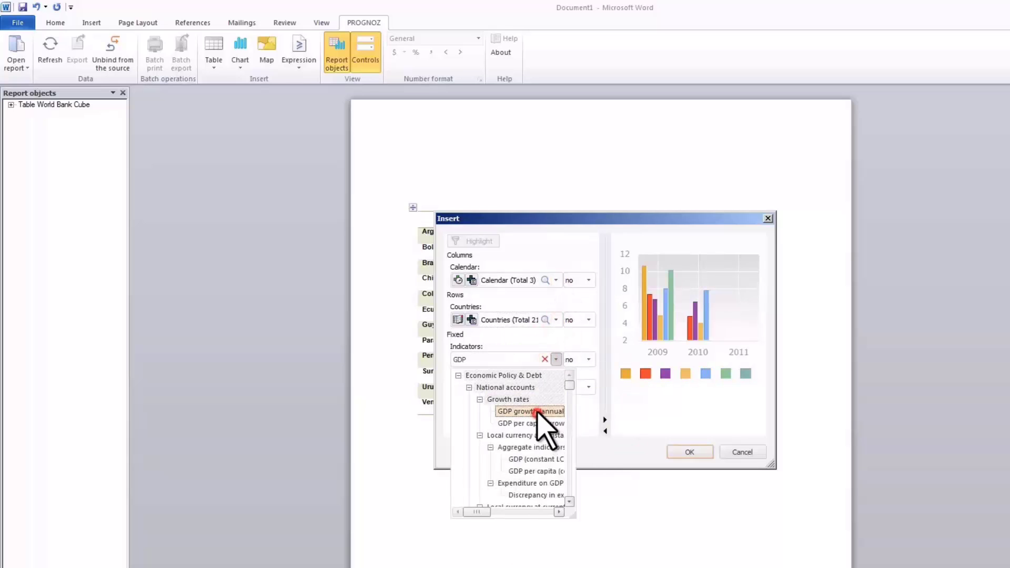
click(544, 417)
click(679, 457)
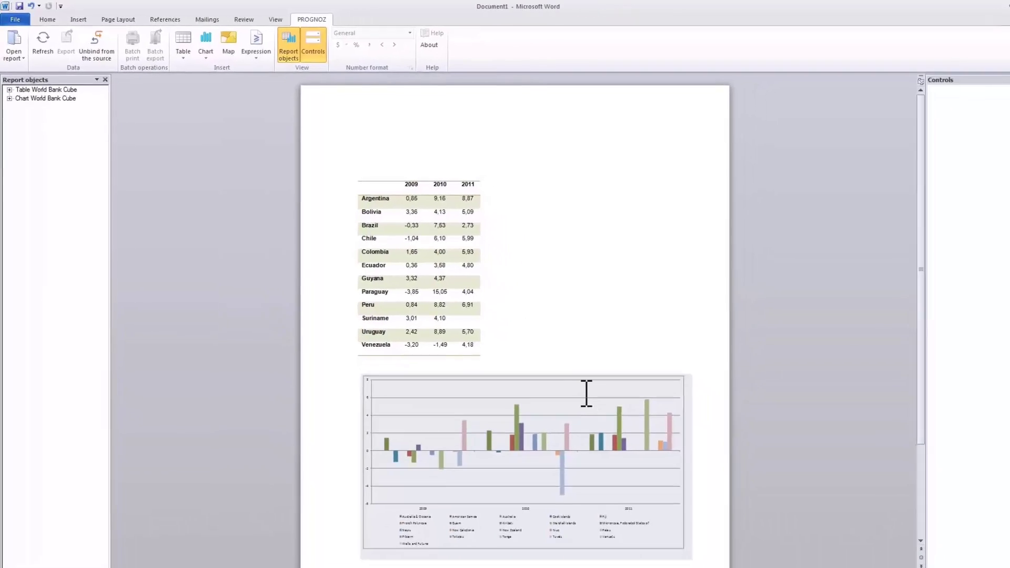
double_click(568, 383)
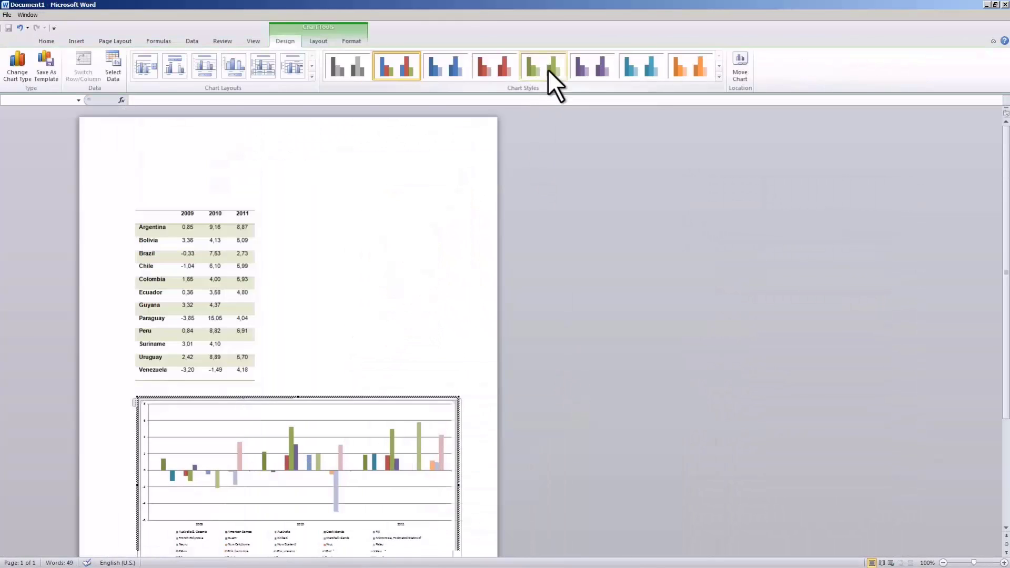
- Apply the green chart style and Layout 1 with the legend on the right
click(548, 66)
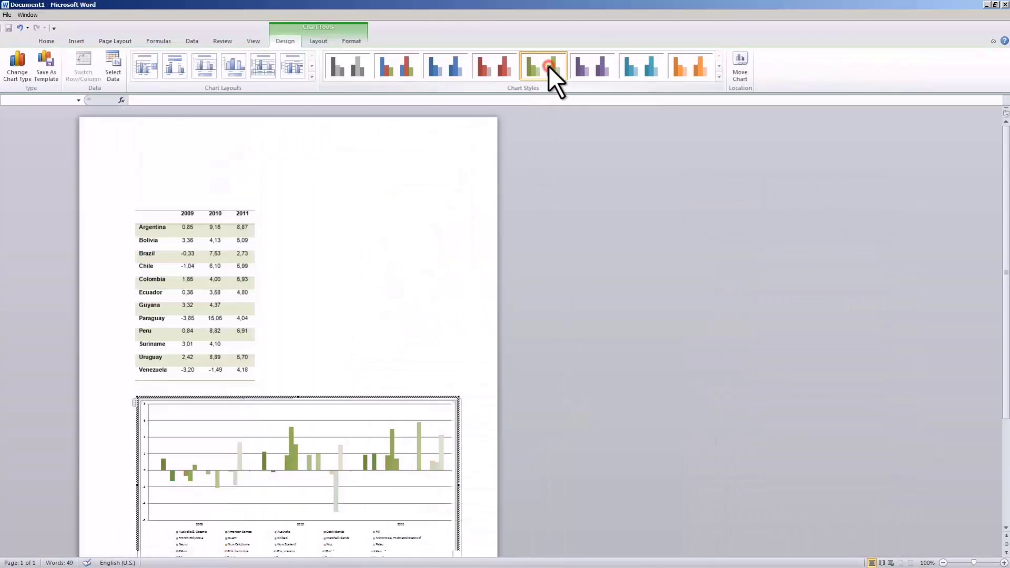
click(154, 62)
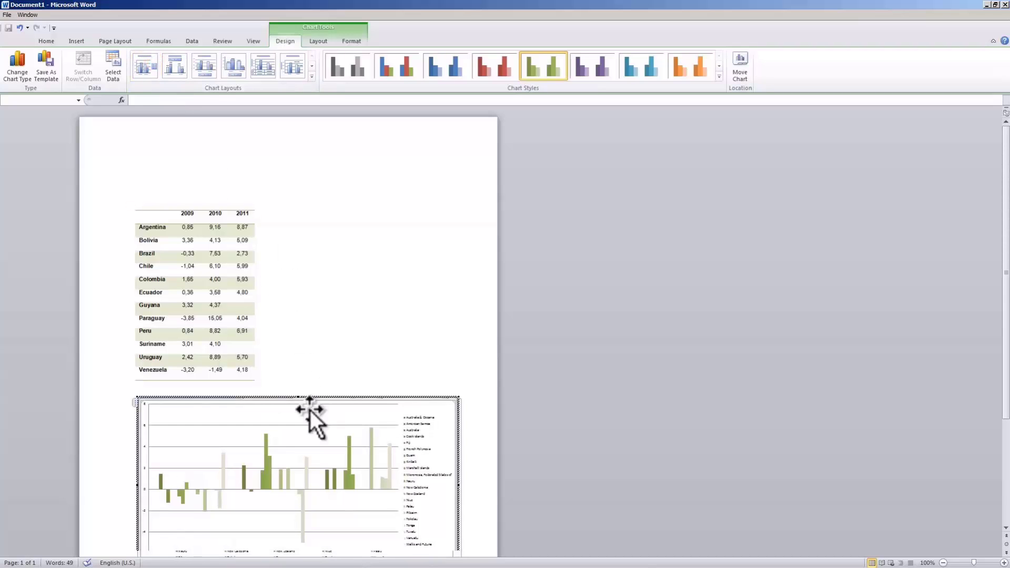
click(474, 429)
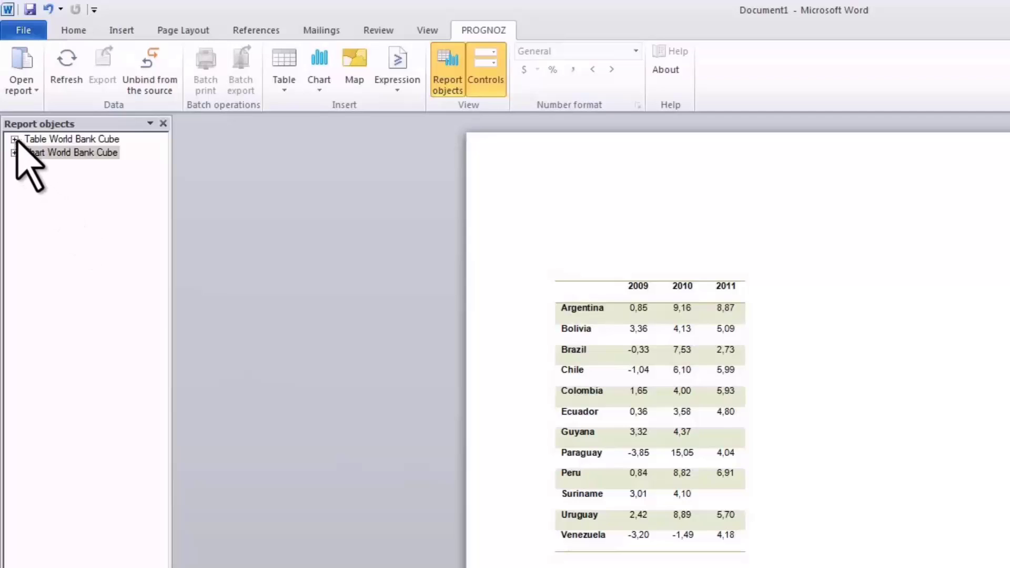
- Create a Countries control from the chart's Y axis and link the table rows to it
click(9, 88)
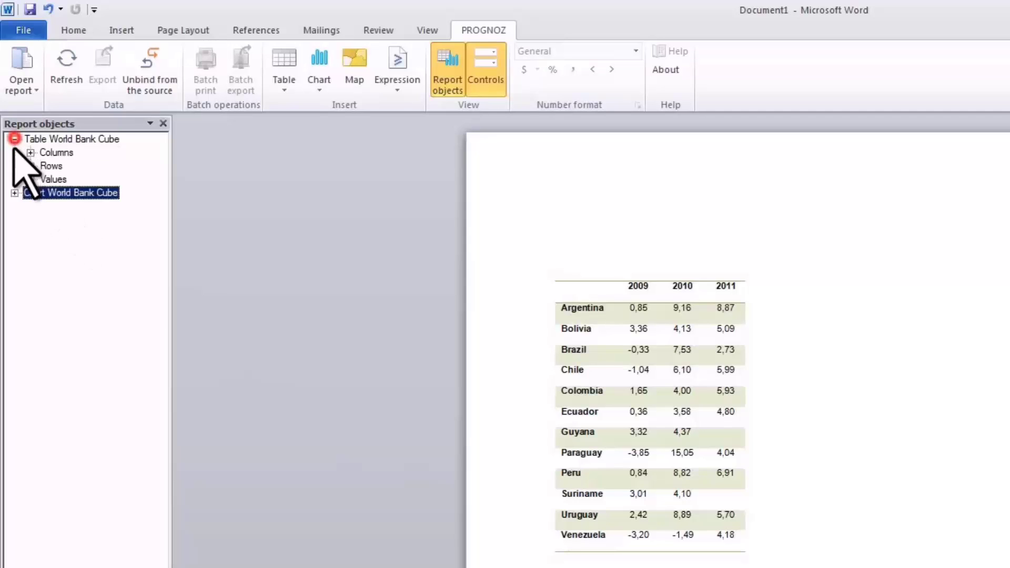
click(14, 193)
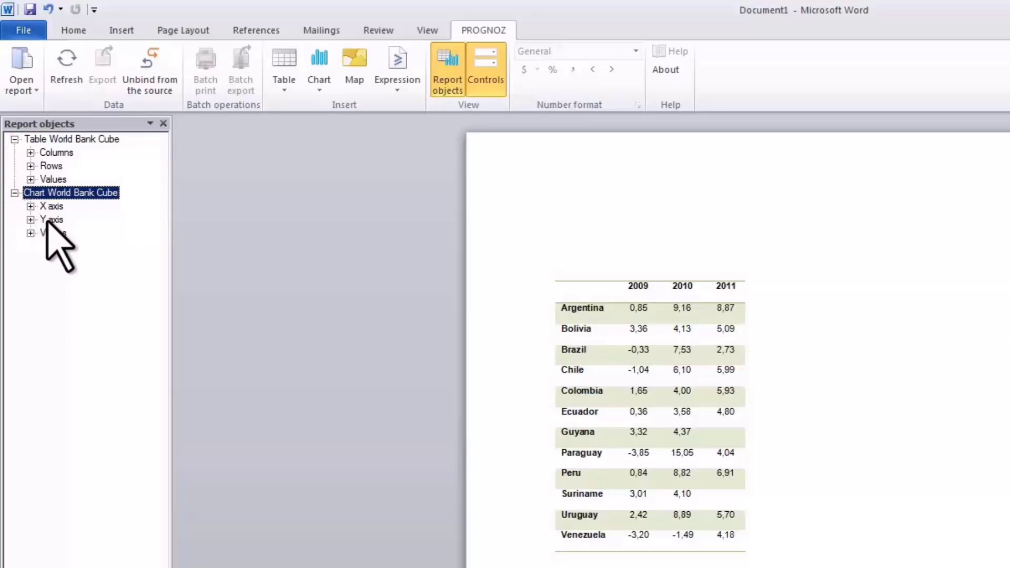
right_click(46, 219)
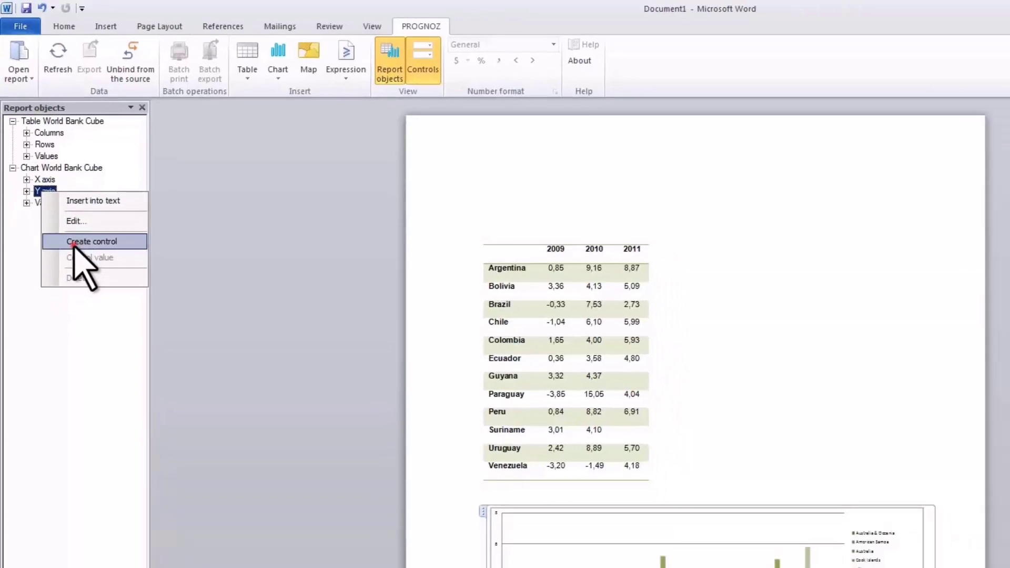
click(100, 277)
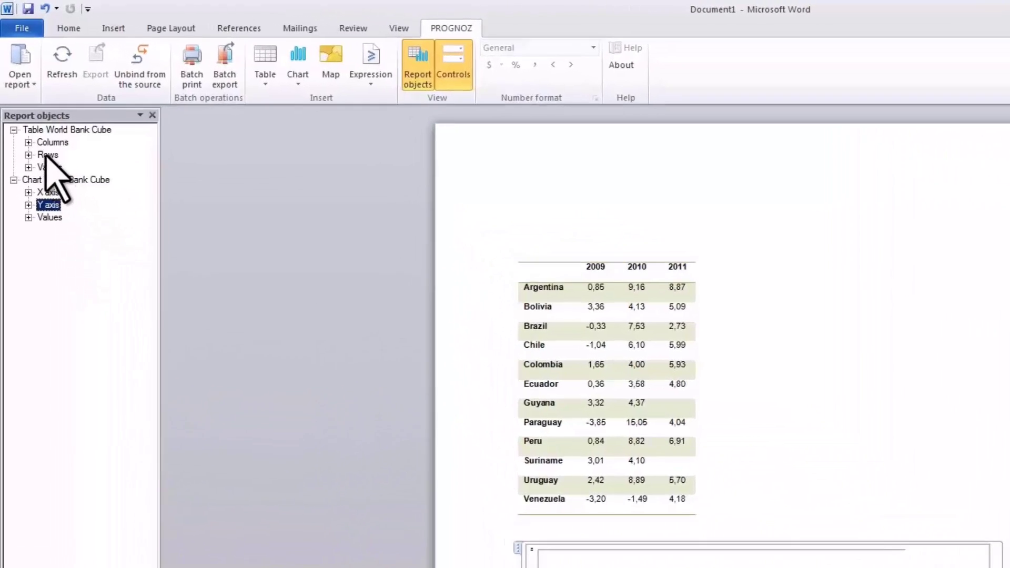
right_click(31, 104)
mouse_move(132, 259)
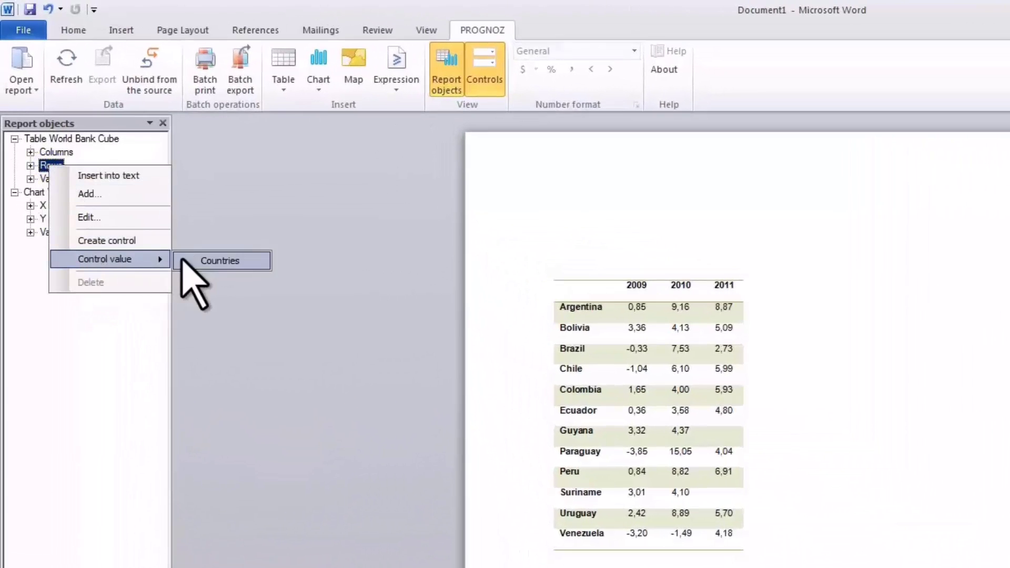
click(199, 261)
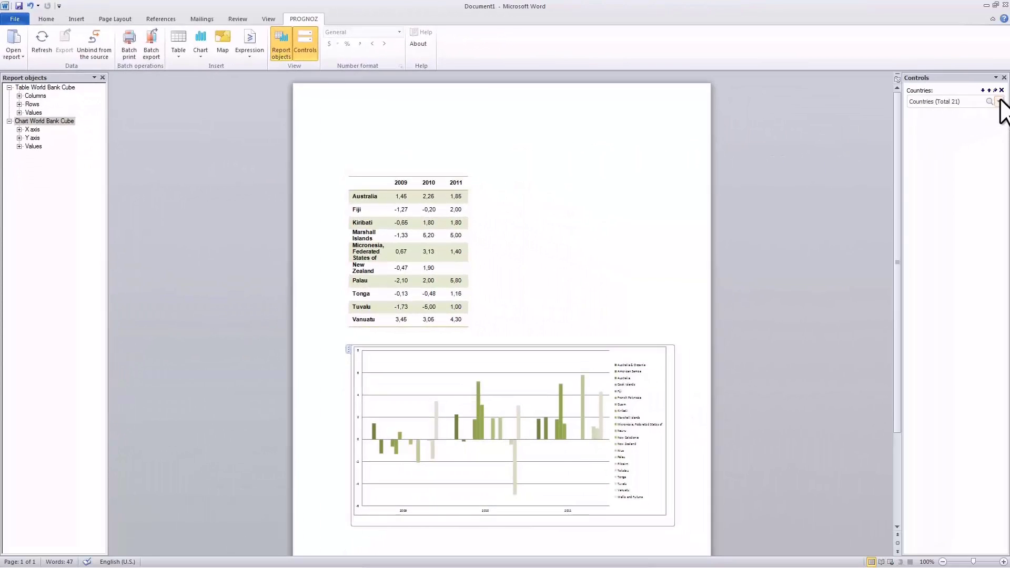
- Set the Countries control to only South America's individual countries
click(999, 102)
right_click(986, 115)
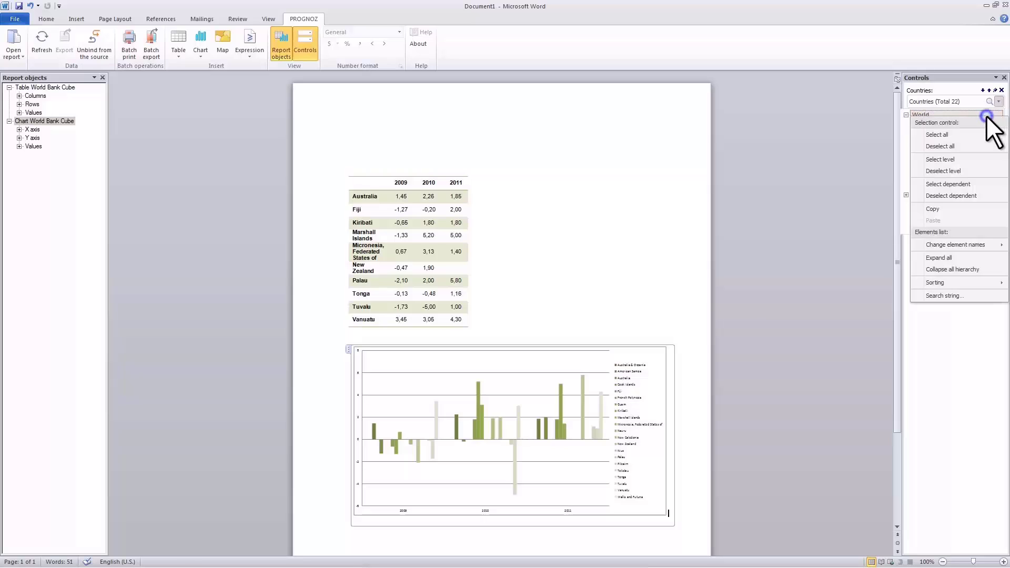
click(980, 144)
click(952, 183)
right_click(951, 182)
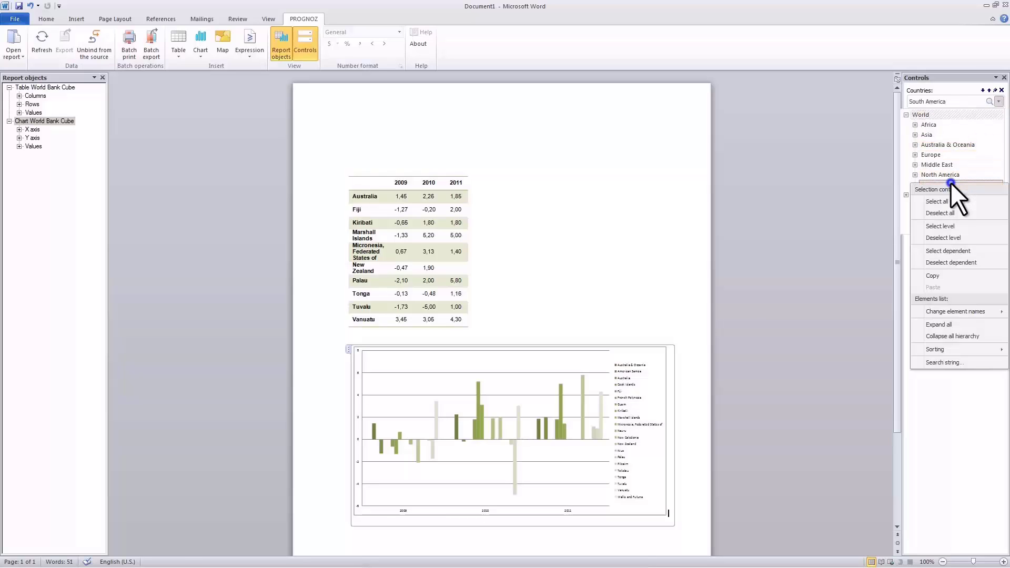
click(955, 240)
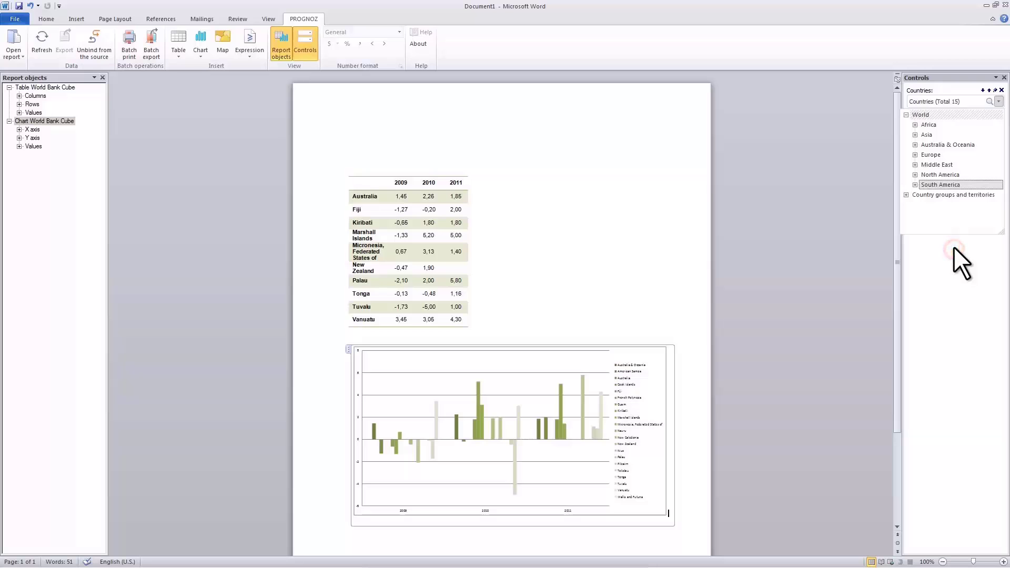
click(999, 102)
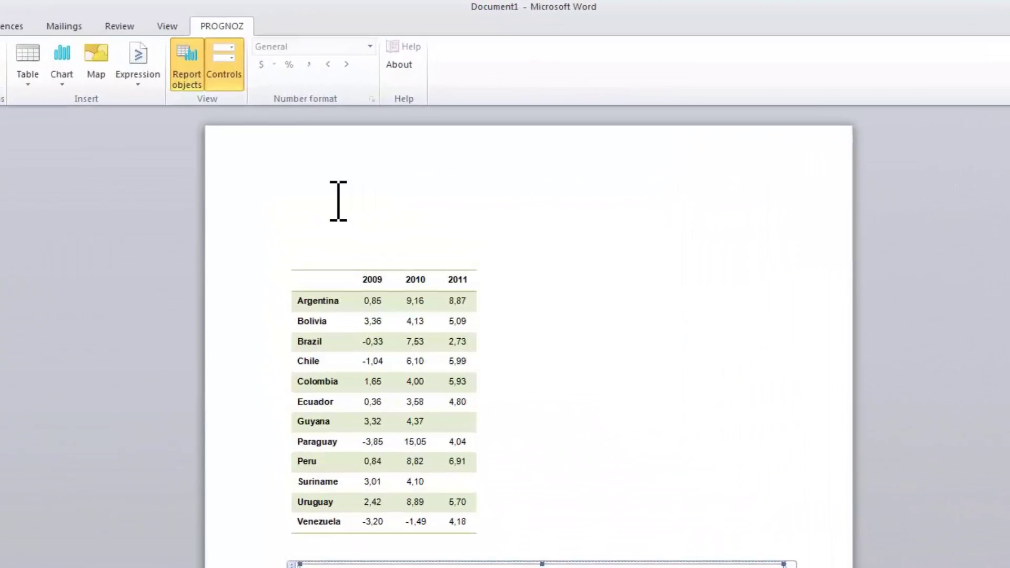
- Paste the max GDP sentence and start a World Bank Cube value for South America's 15 countries
click(367, 133)
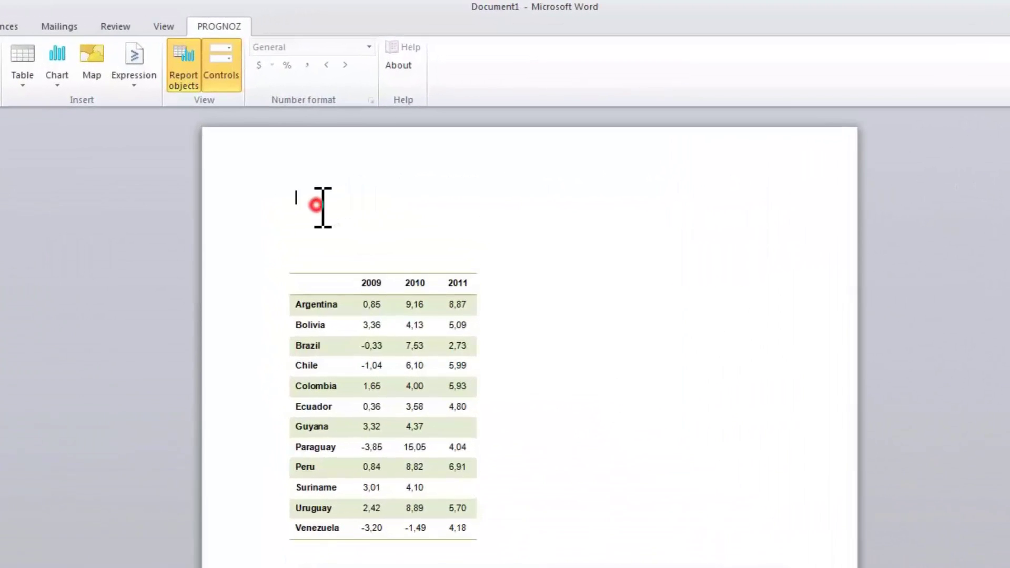
text(Max annual GDP value for South America’s countries is equal %)
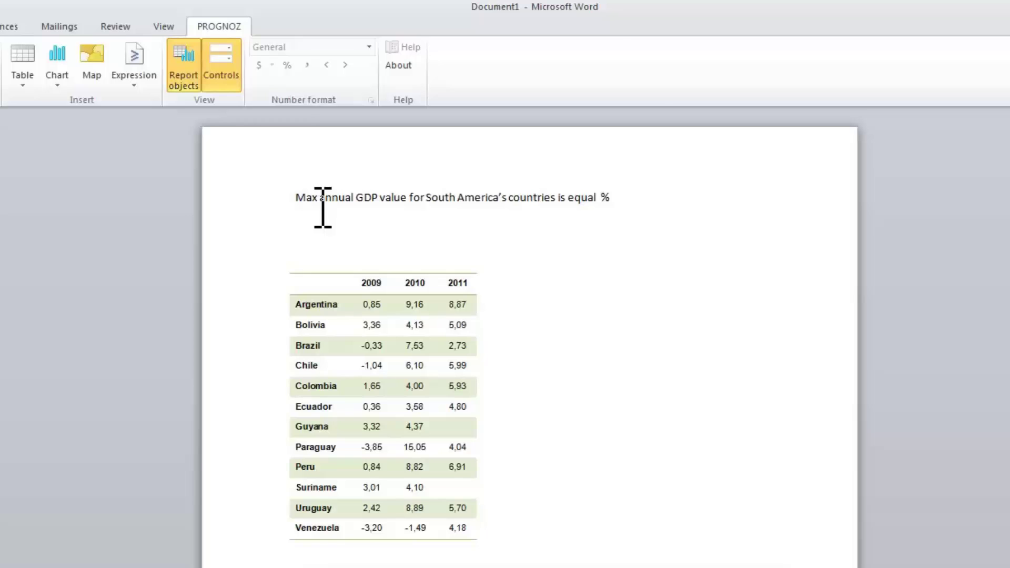
click(135, 81)
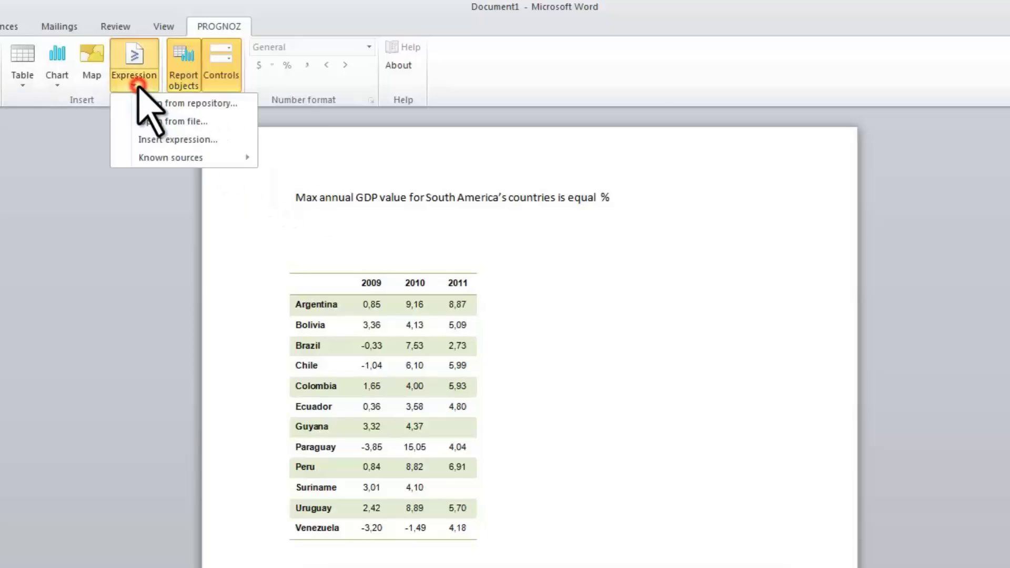
mouse_move(146, 160)
click(323, 160)
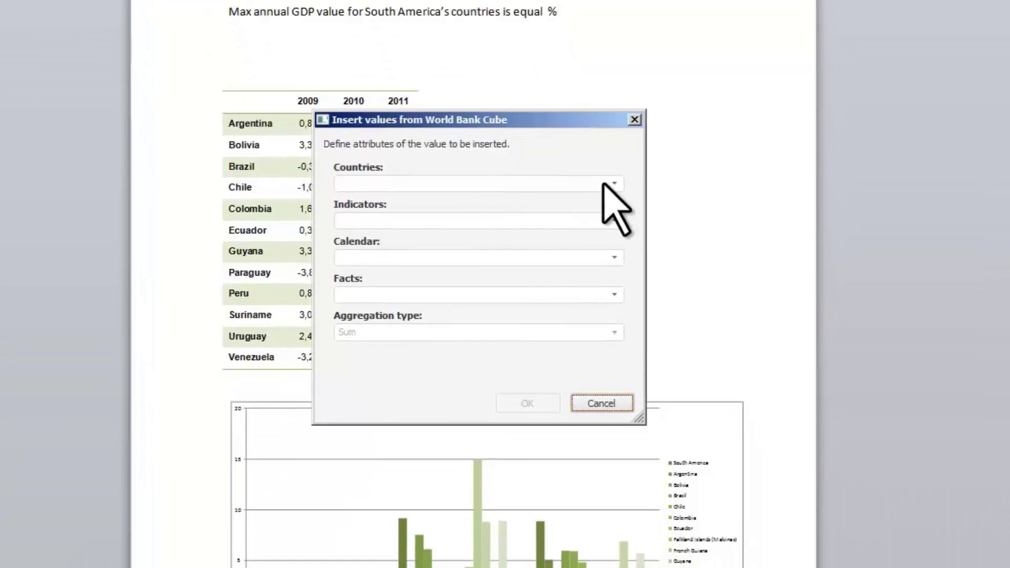
click(614, 184)
click(345, 204)
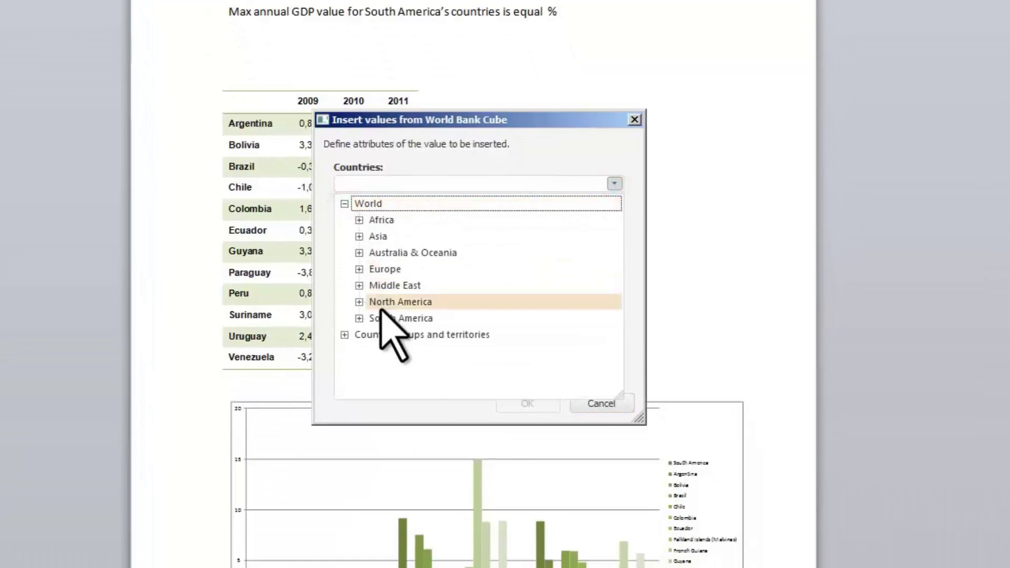
right_click(379, 318)
click(410, 378)
- Choose GDP growth (annual %) under National accounts > Growth rates as the indicator
click(614, 184)
click(614, 221)
click(344, 241)
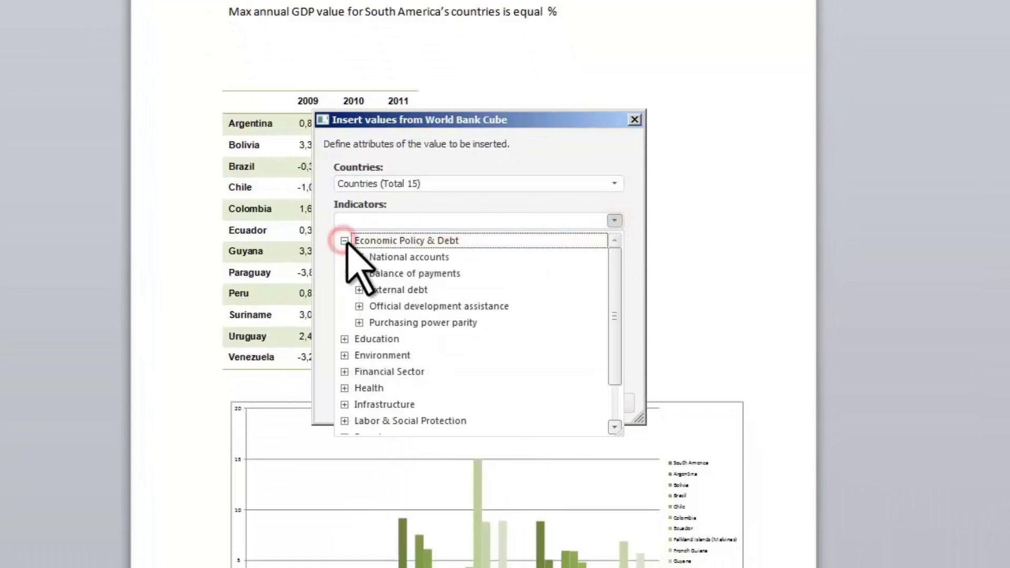
click(359, 257)
click(374, 290)
click(421, 355)
- Set calendar 2009–2011, Fact, and Maximum aggregation, then insert the value into the sentence
click(614, 221)
click(614, 257)
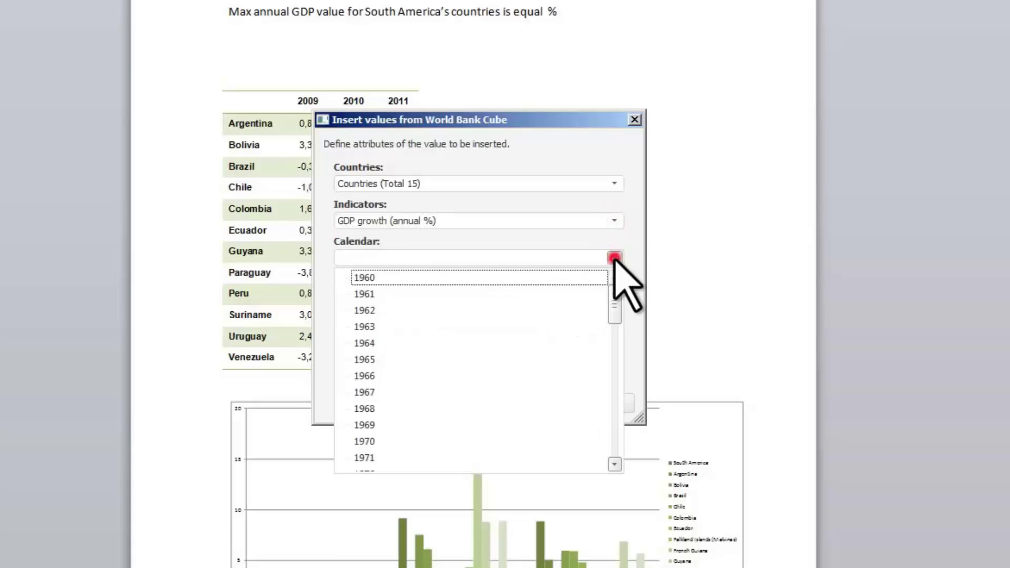
scroll(575, 453, down, 13)
drag(575, 458, 579, 425)
click(614, 257)
click(614, 295)
click(614, 294)
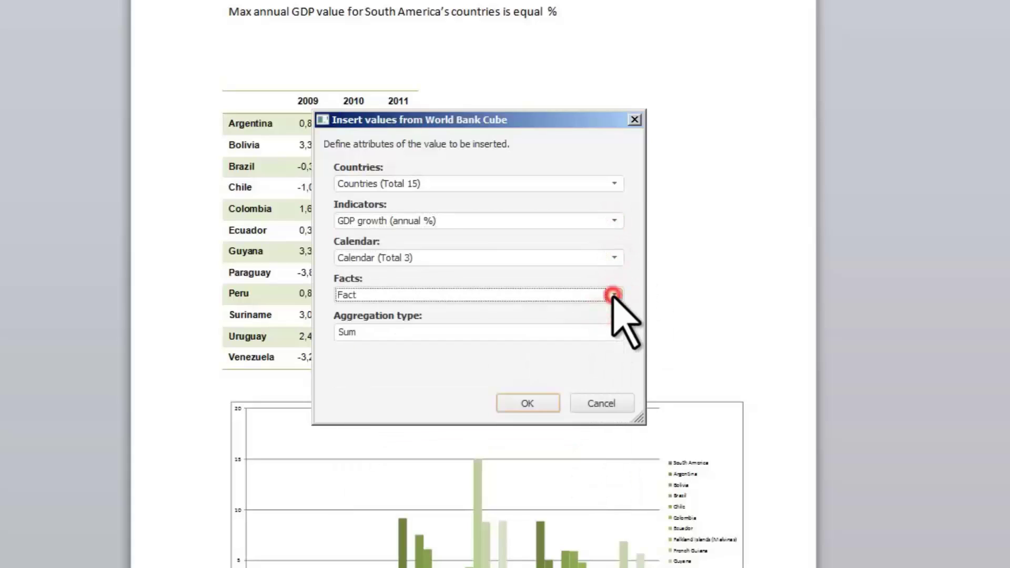
click(614, 332)
click(590, 388)
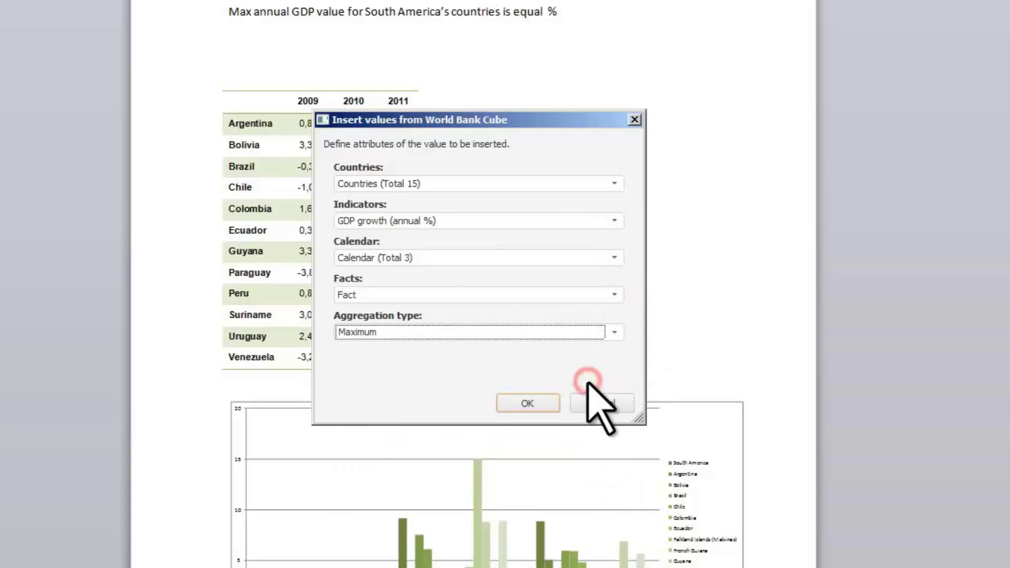
click(544, 404)
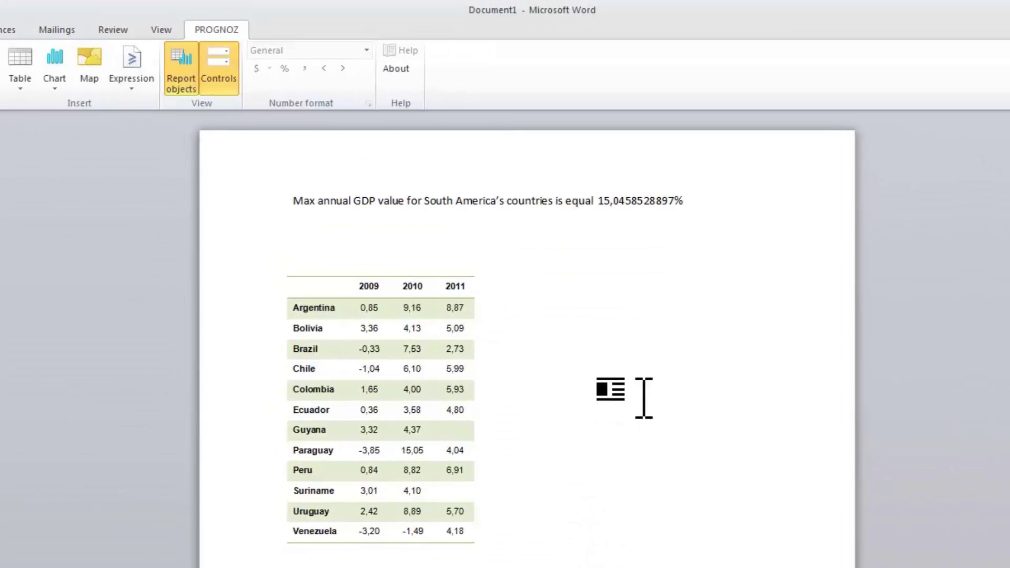
- Format the GDP value as Number (15,05%) and delete the word 'countries'
click(605, 205)
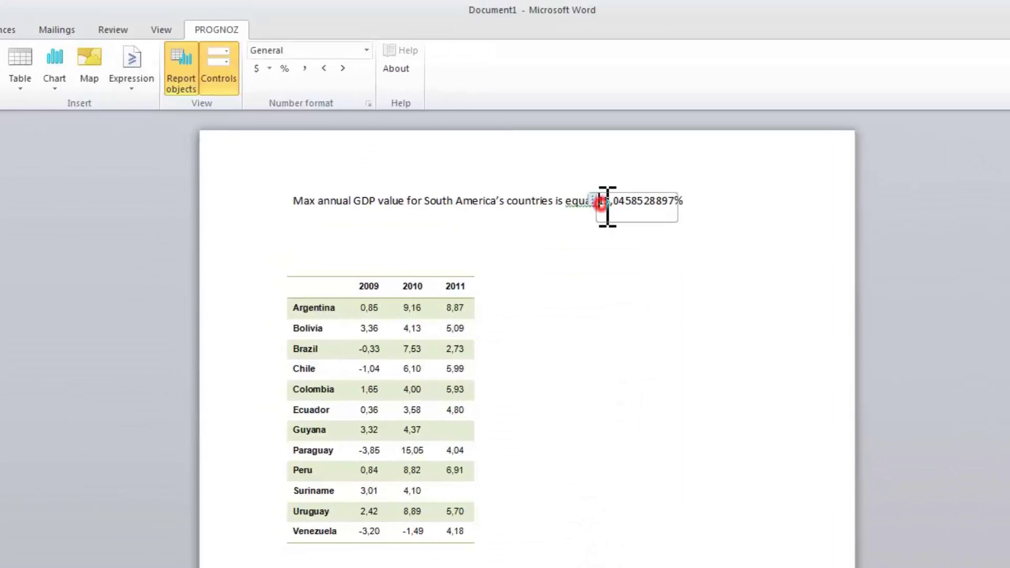
click(367, 50)
click(354, 78)
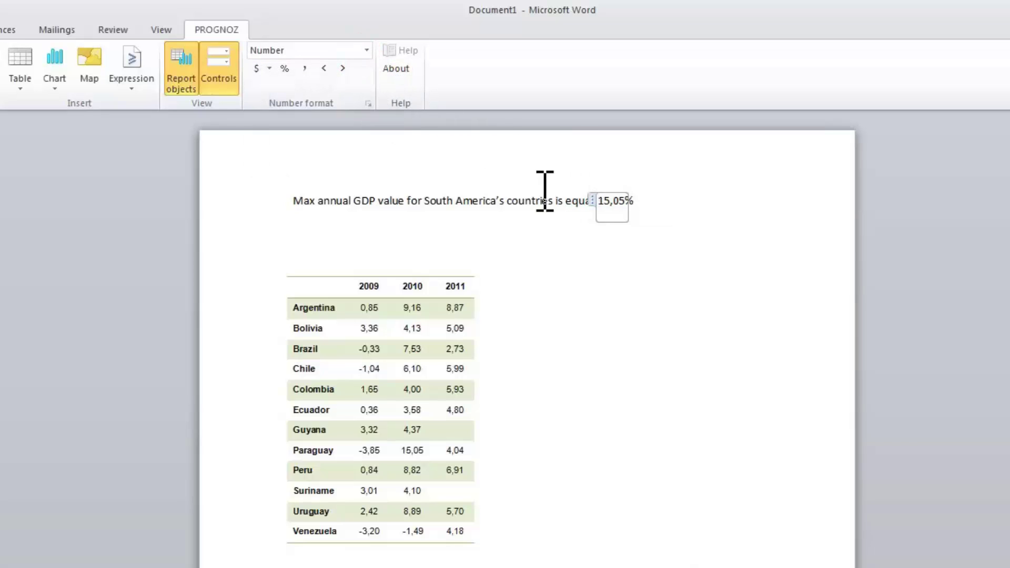
drag(552, 202, 442, 200)
key(Delete)
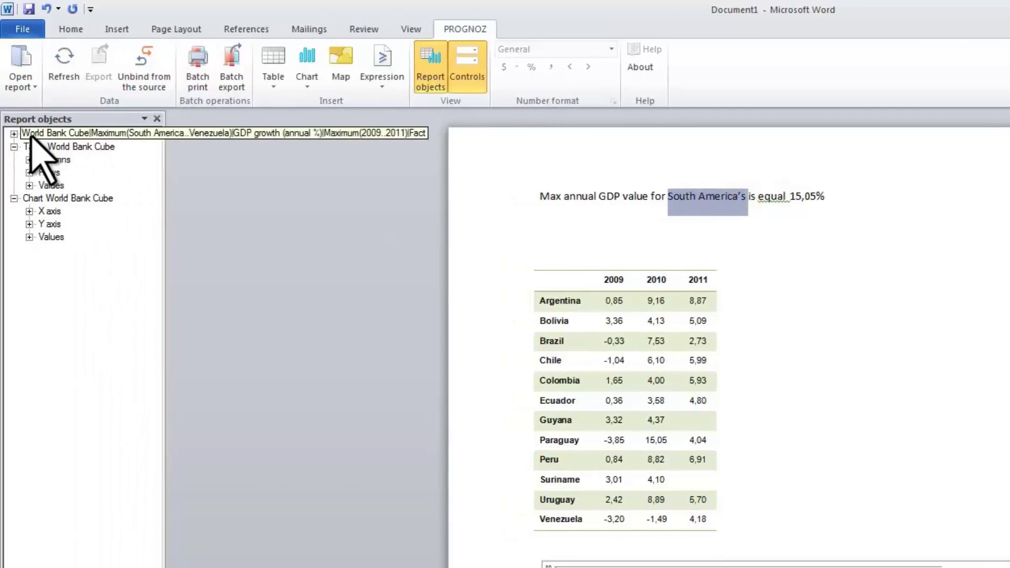
- Insert the Countries names into the sentence and tie them to the Countries control
click(15, 134)
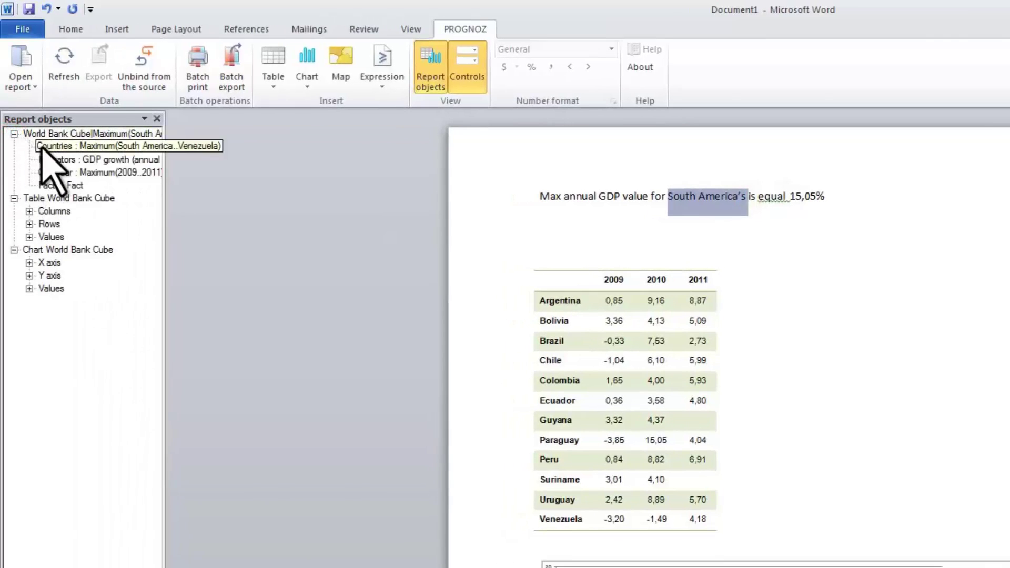
right_click(42, 149)
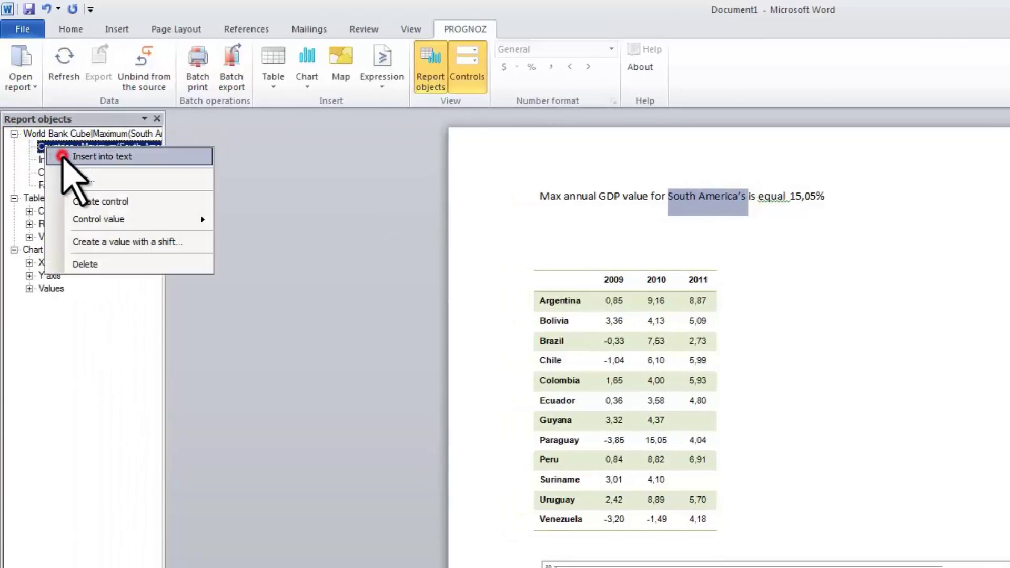
click(62, 156)
right_click(82, 146)
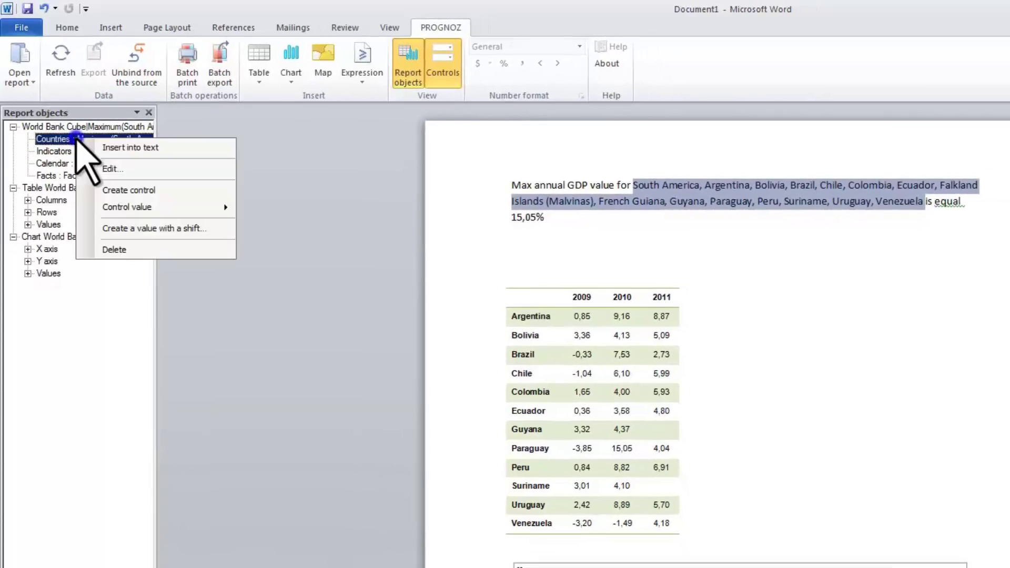
mouse_move(158, 209)
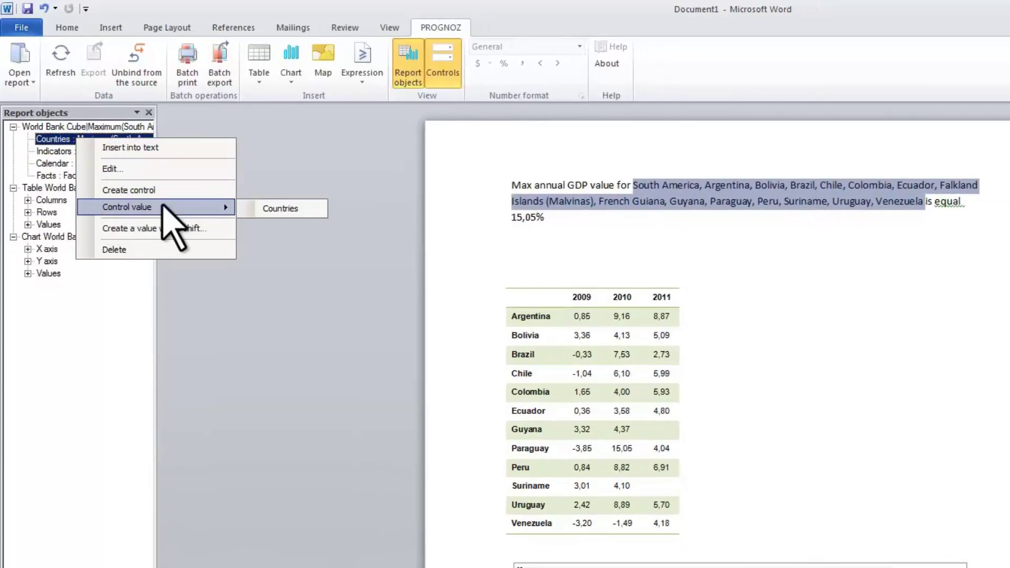
click(274, 208)
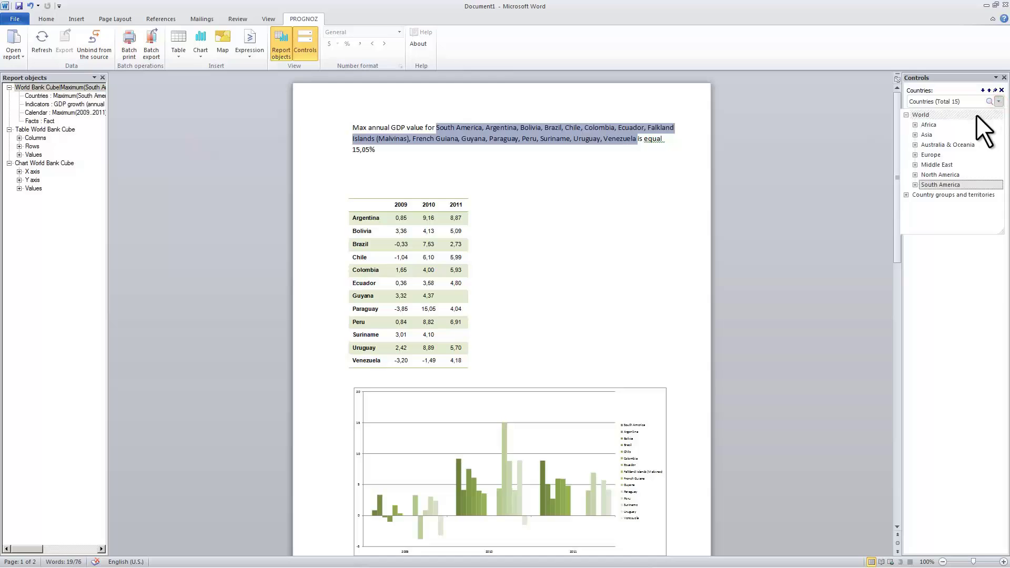
- Set the country filter to Bangladesh, Bhutan, Brunei Darussalam, Cambodia, China and Macau
right_click(976, 115)
click(967, 144)
click(916, 135)
click(933, 145)
click(936, 154)
click(940, 165)
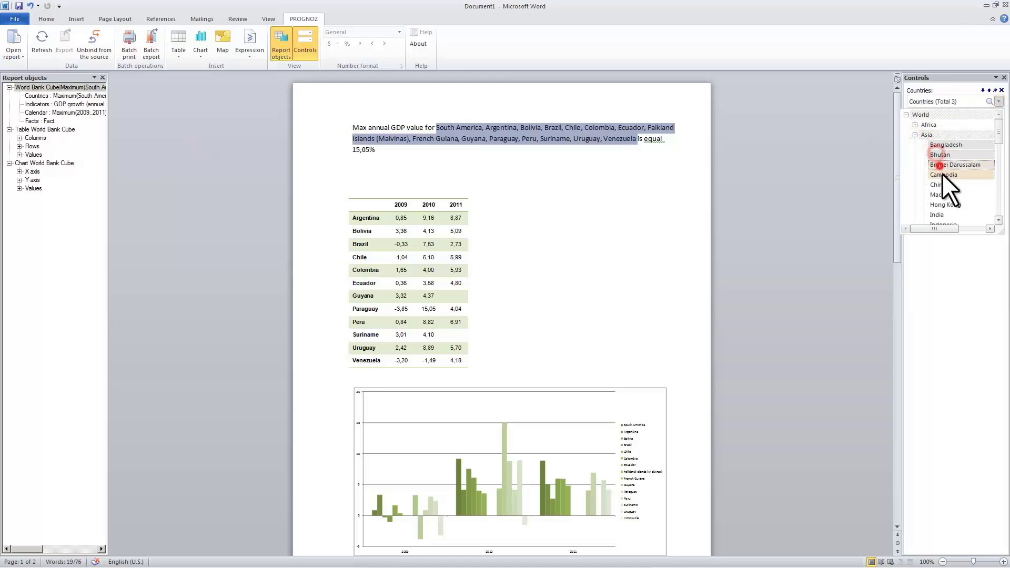
click(942, 175)
click(937, 185)
click(937, 195)
click(999, 102)
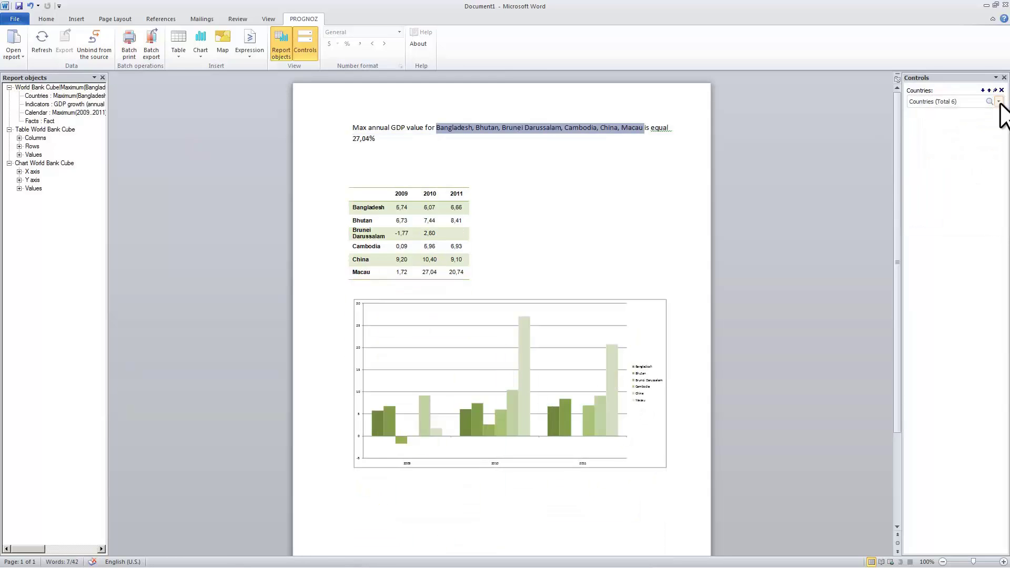
- Add a centred Heading 2 line 'GDP value' above the sentence
click(354, 128)
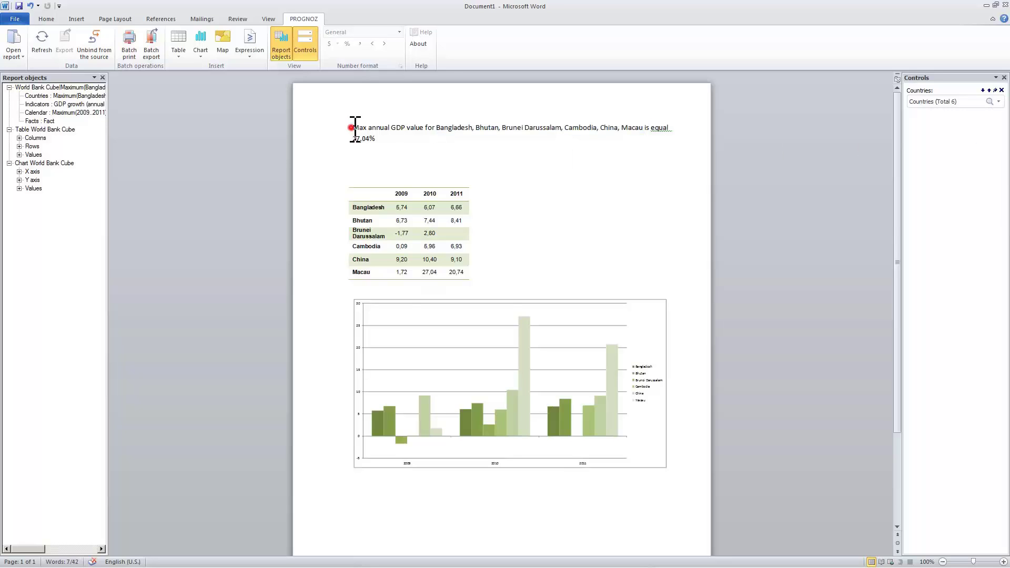
text(GDP value)
key(Return)
drag(353, 129, 389, 127)
click(42, 19)
click(476, 46)
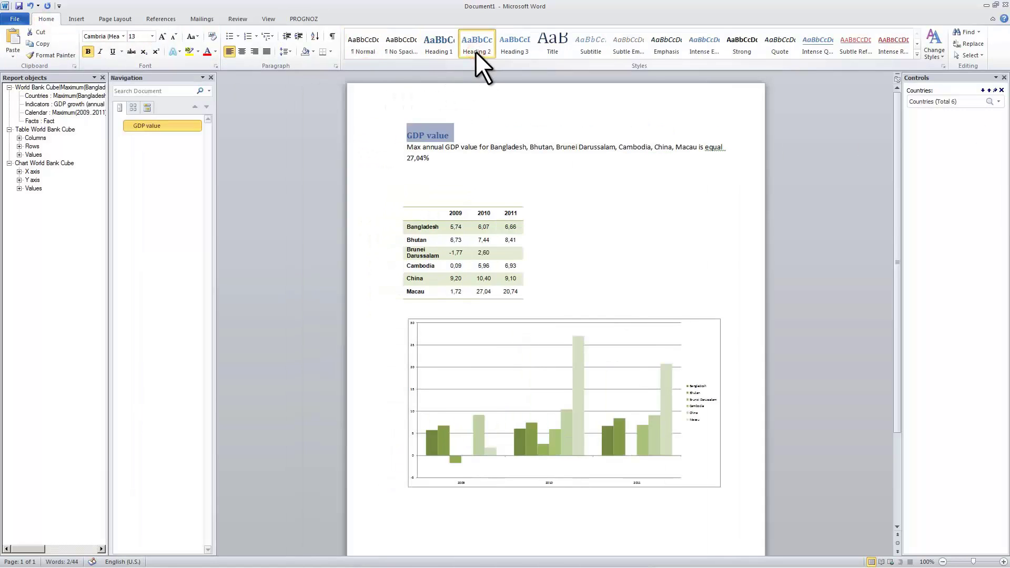
click(242, 51)
click(213, 77)
click(363, 127)
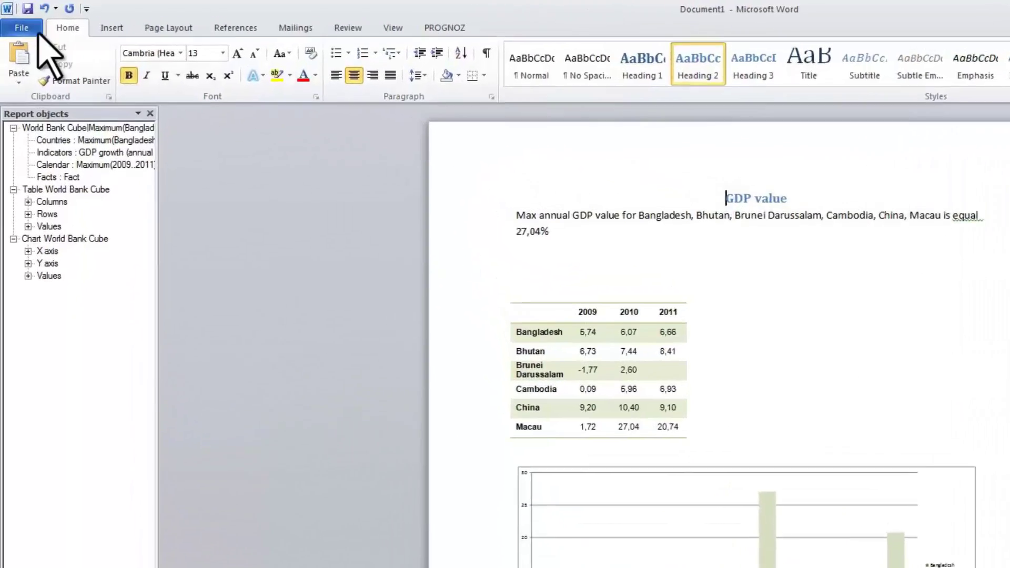
- Save the document as GDP value
click(15, 19)
click(21, 34)
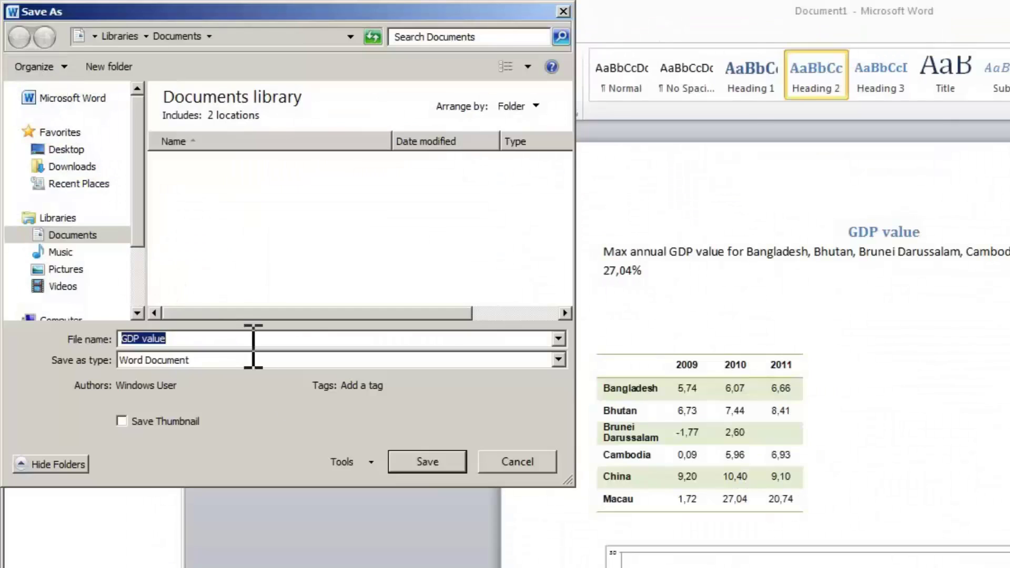
click(427, 462)
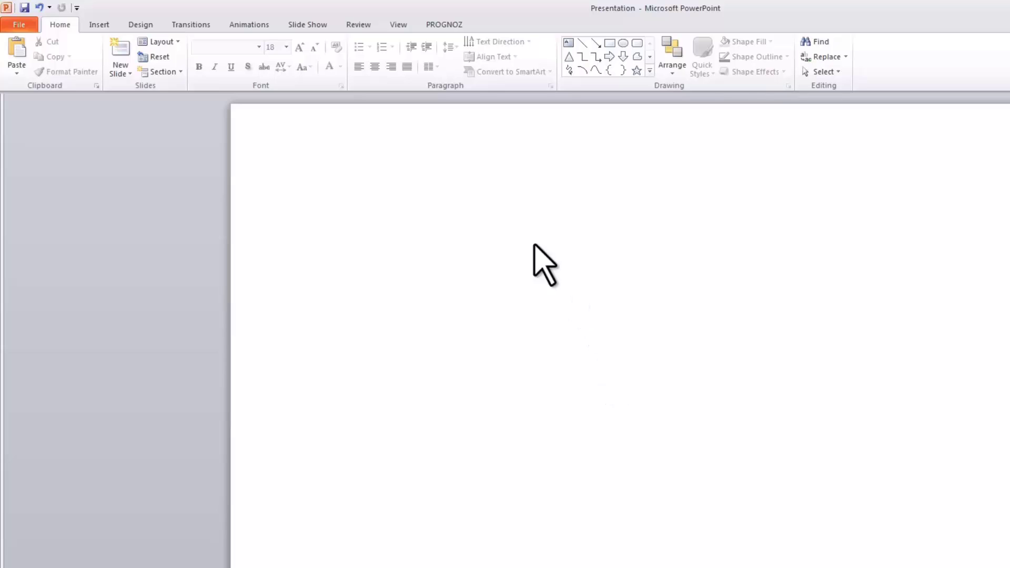
- Open a report from the Prognoz repository, logging in with the existing user name and password
click(440, 27)
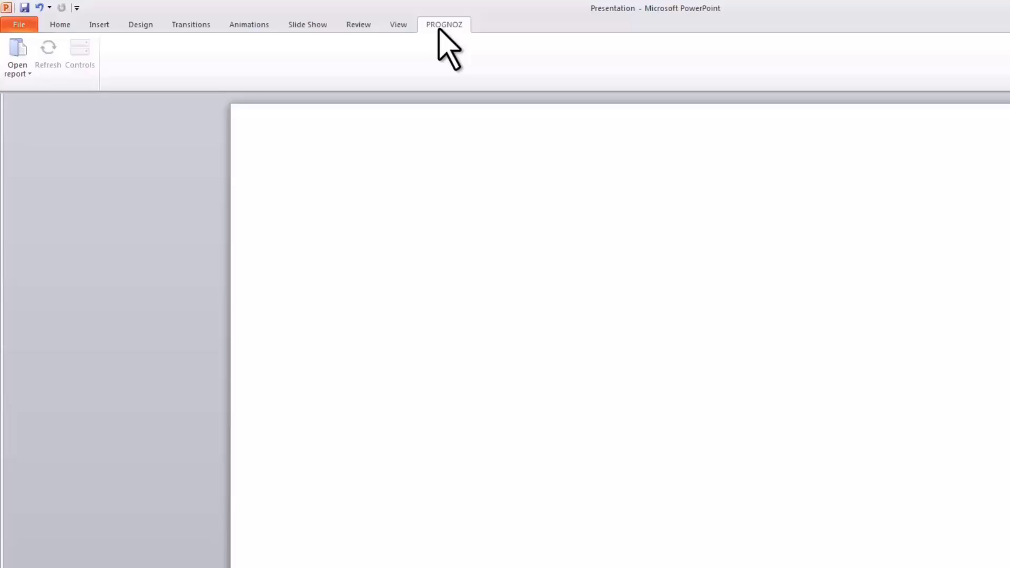
click(18, 76)
click(11, 89)
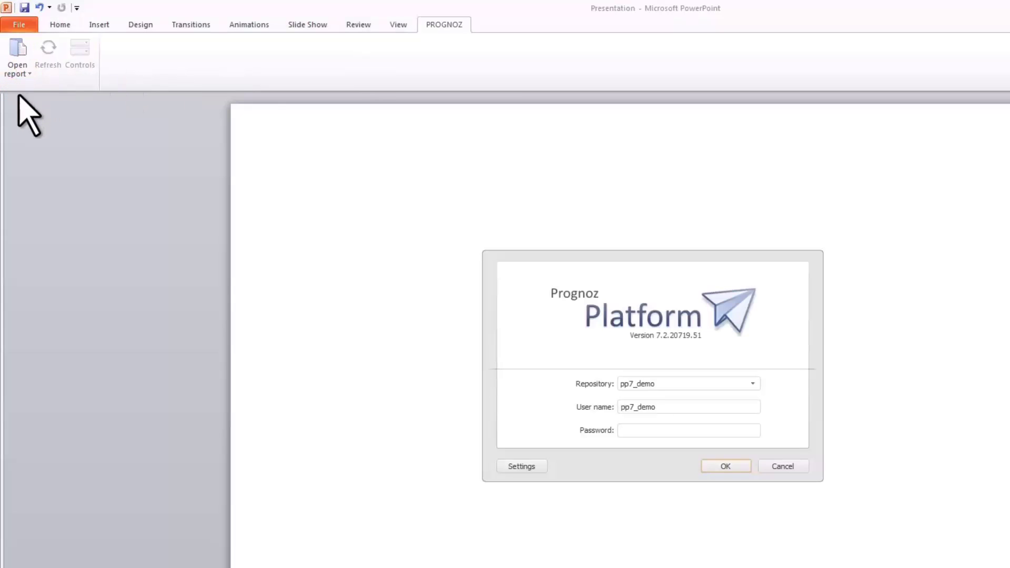
drag(661, 408, 619, 408)
key(ctrl+c)
key(Tab)
key(ctrl+v)
click(711, 463)
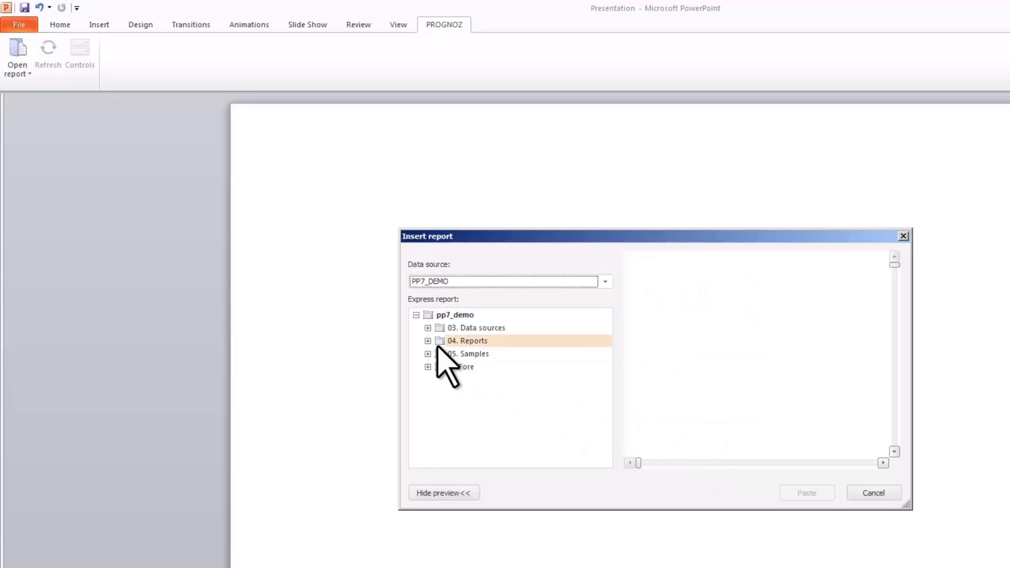
- Paste the stacked GDP growth chart from 04. Reports > Socioeconomic indices for G8 countries
click(427, 341)
click(504, 354)
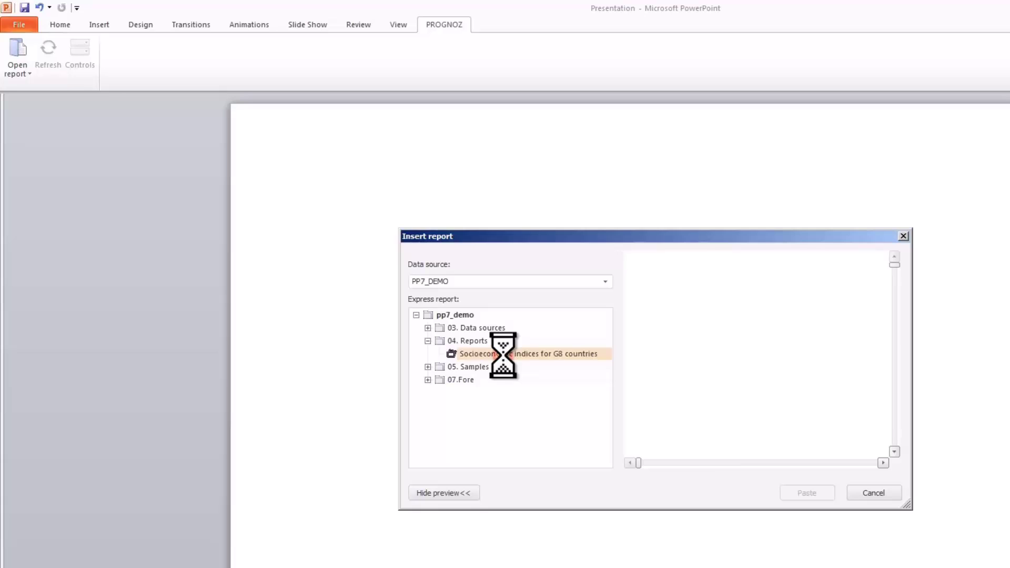
drag(906, 506, 1009, 567)
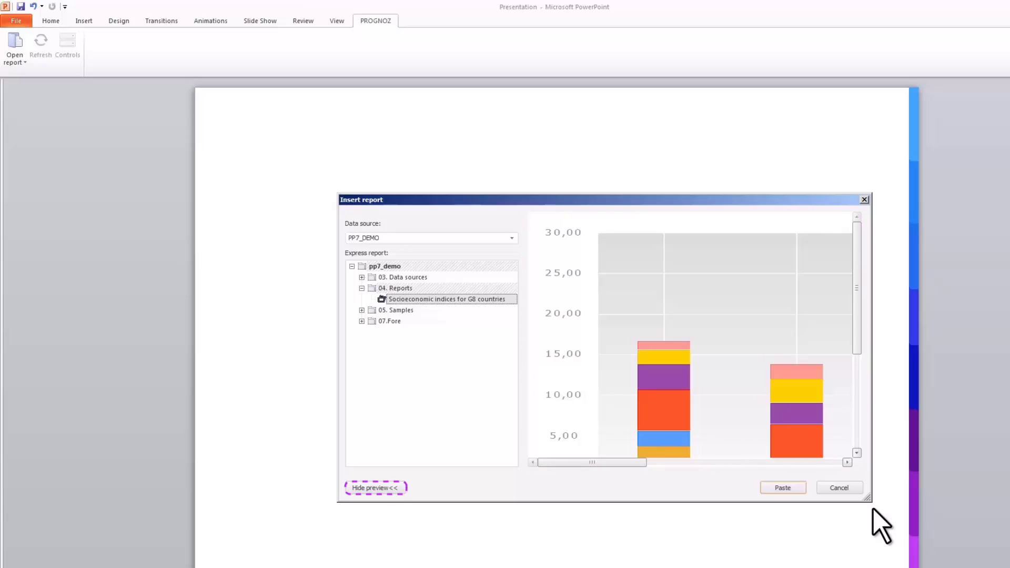
click(790, 487)
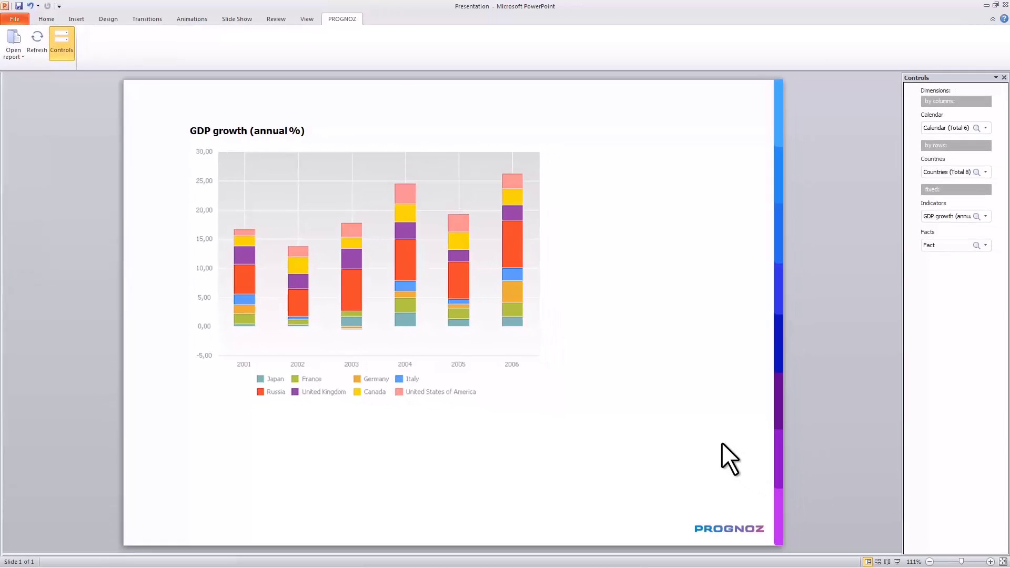